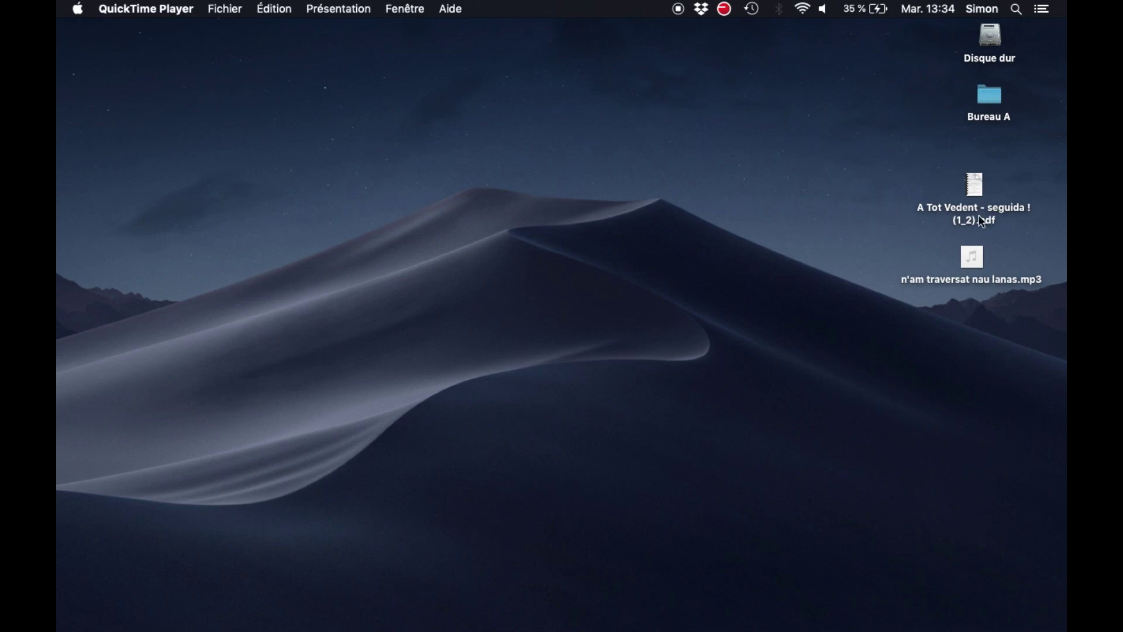
# Step: Bring up the minimized PDF "A Tot Vedent - seguida ! (1_2).pdf" and follow its soundtrap.com link in the "Adoba la saussa" section
pyautogui.moveTo(1001, 629)
pyautogui.click(1008, 592)
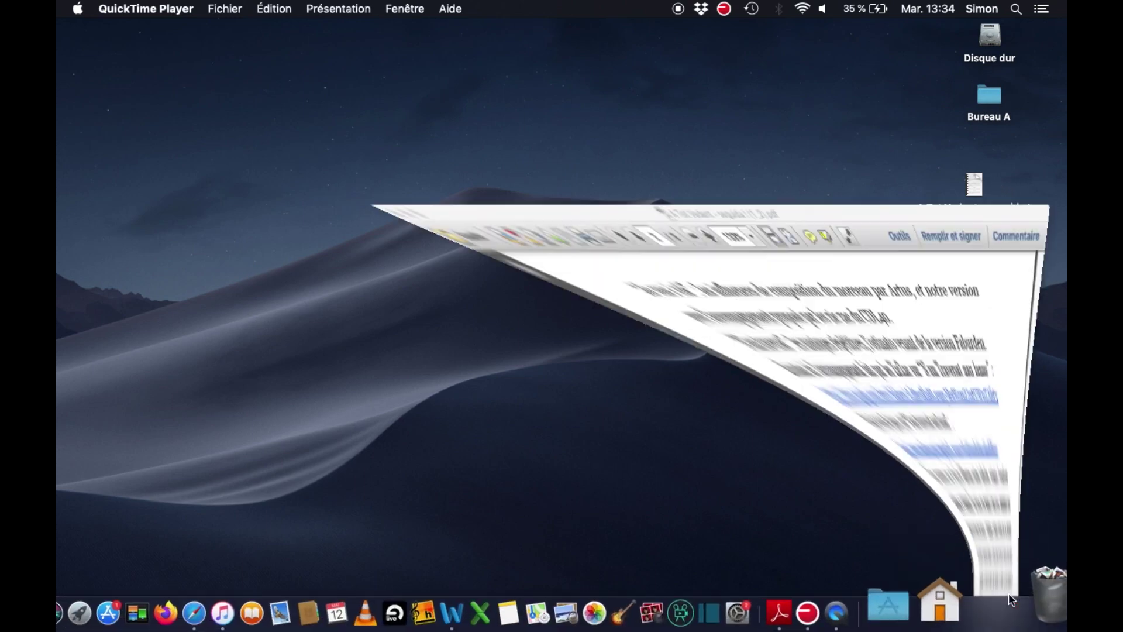
pyautogui.scroll(5, 632, 222)
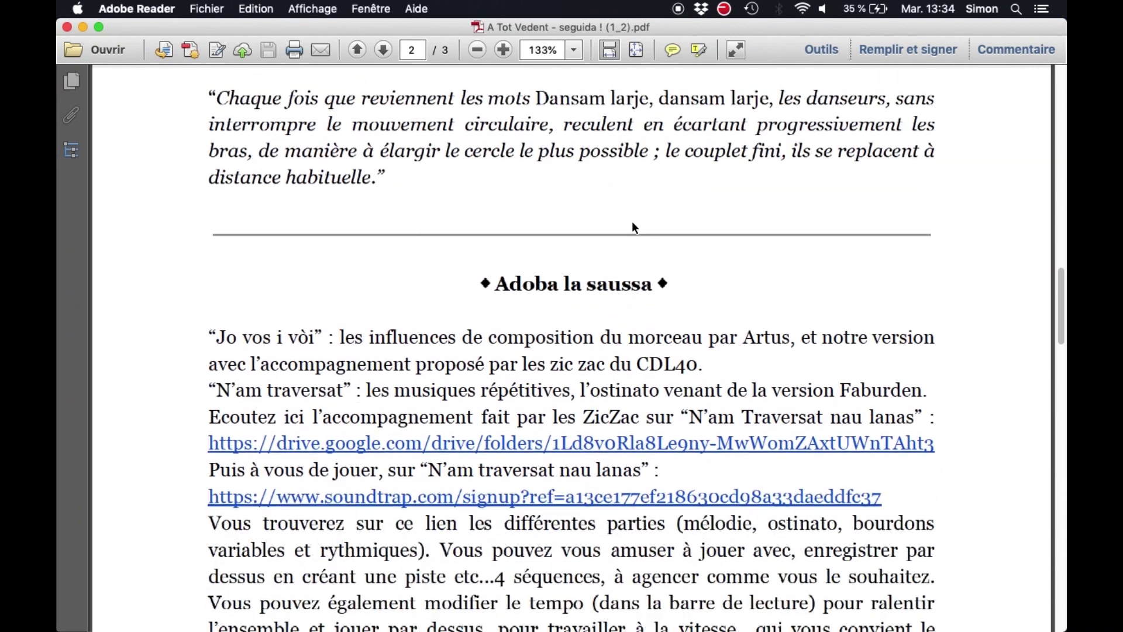
pyautogui.scroll(-1, 752, 274)
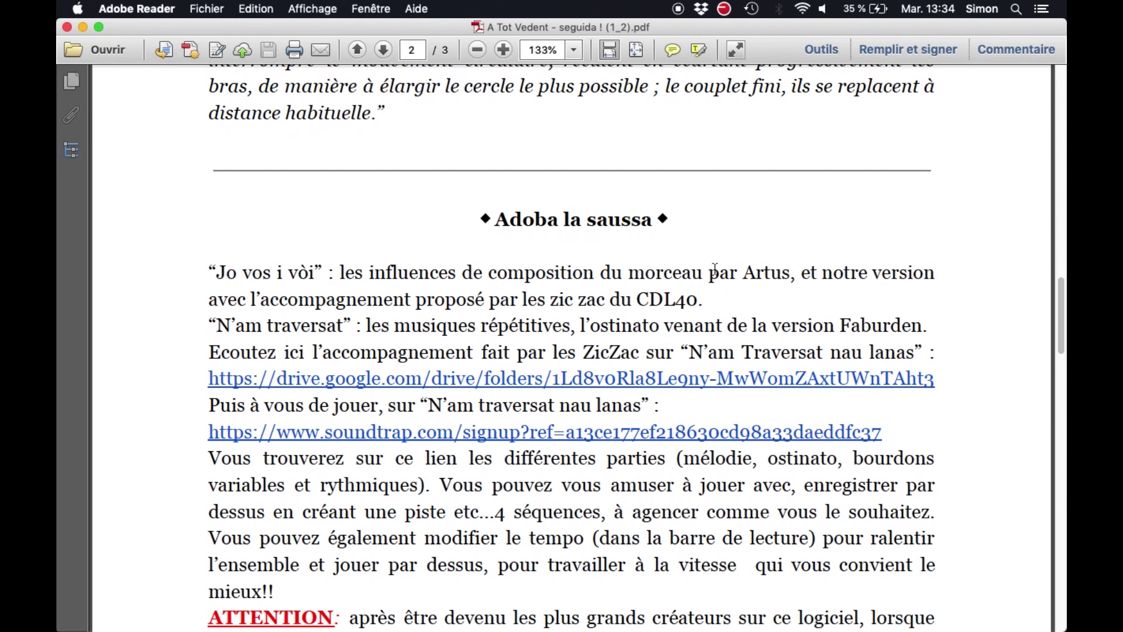
pyautogui.scroll(-2, 742, 255)
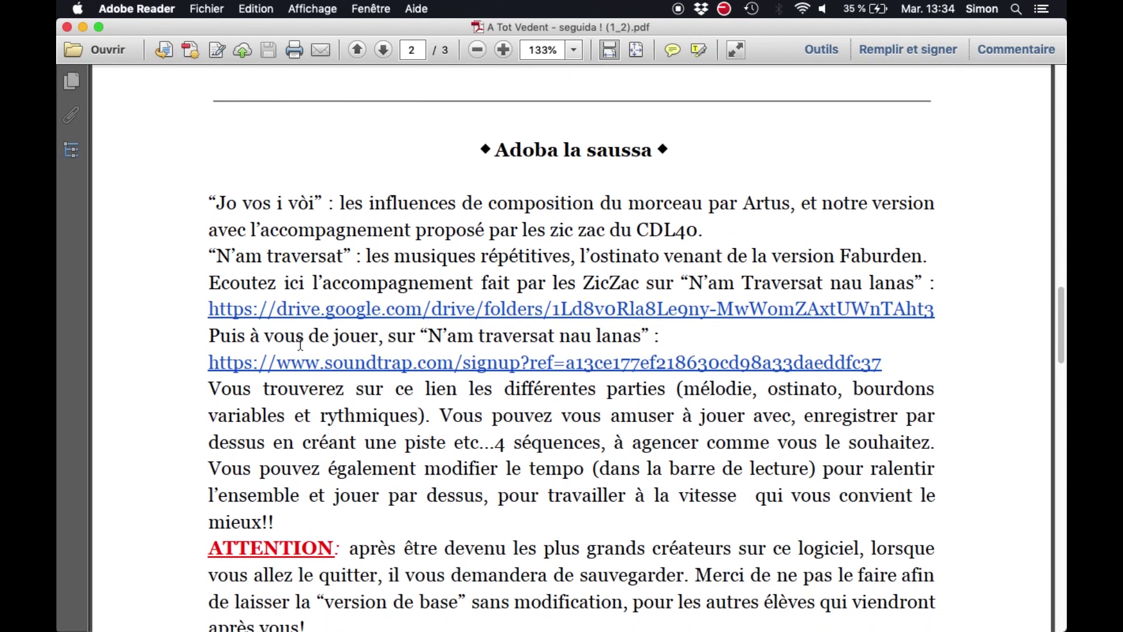
pyautogui.click(468, 367)
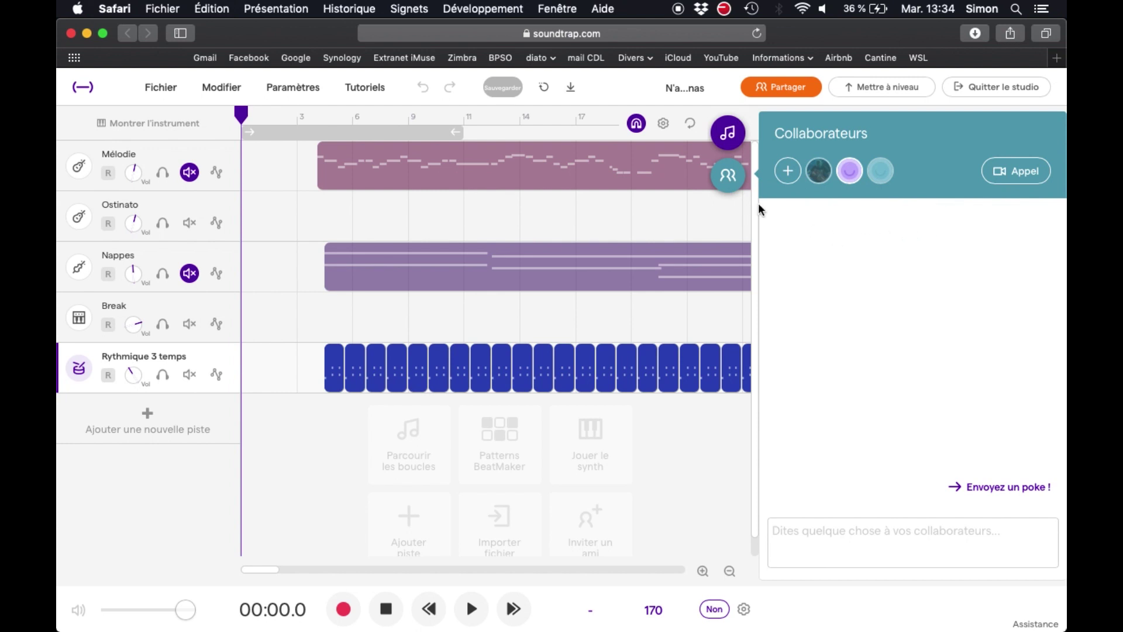
# Step: Hide the Collaborateurs panel and zoom the timeline out until the whole arrangement fits
pyautogui.click(728, 176)
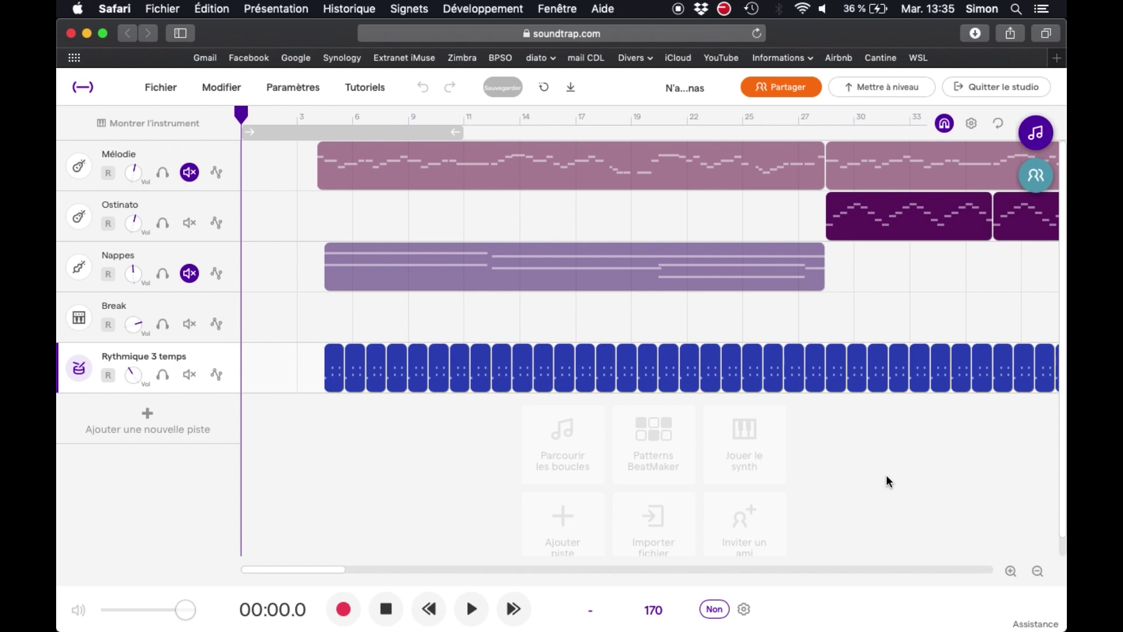
pyautogui.click(1039, 579)
pyautogui.click(1038, 578)
pyautogui.click(1038, 579)
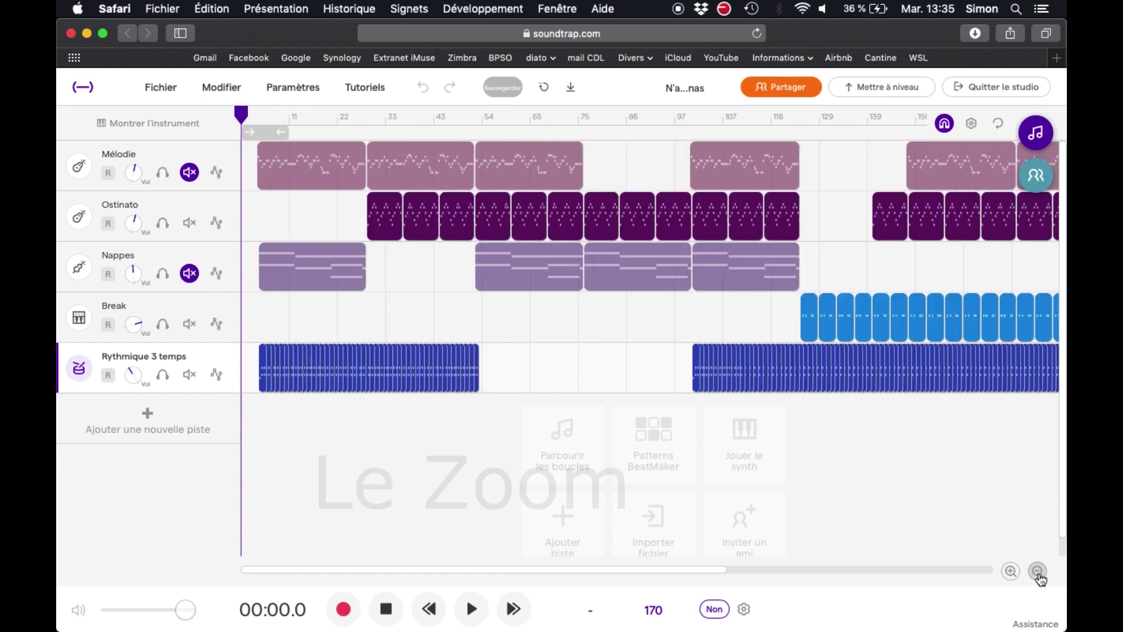
pyautogui.click(1038, 579)
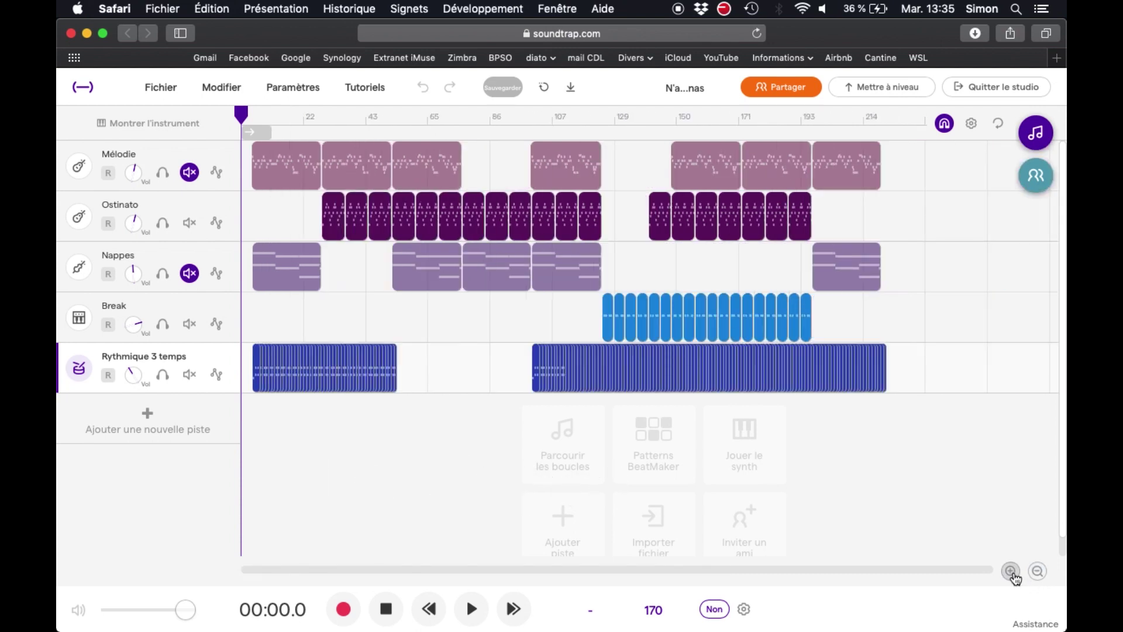
# Step: Zoom the timeline in on the opening bars and back out to an overview of most of the arrangement
pyautogui.click(1011, 572)
pyautogui.click(1011, 572)
pyautogui.click(1011, 572)
pyautogui.click(1011, 572)
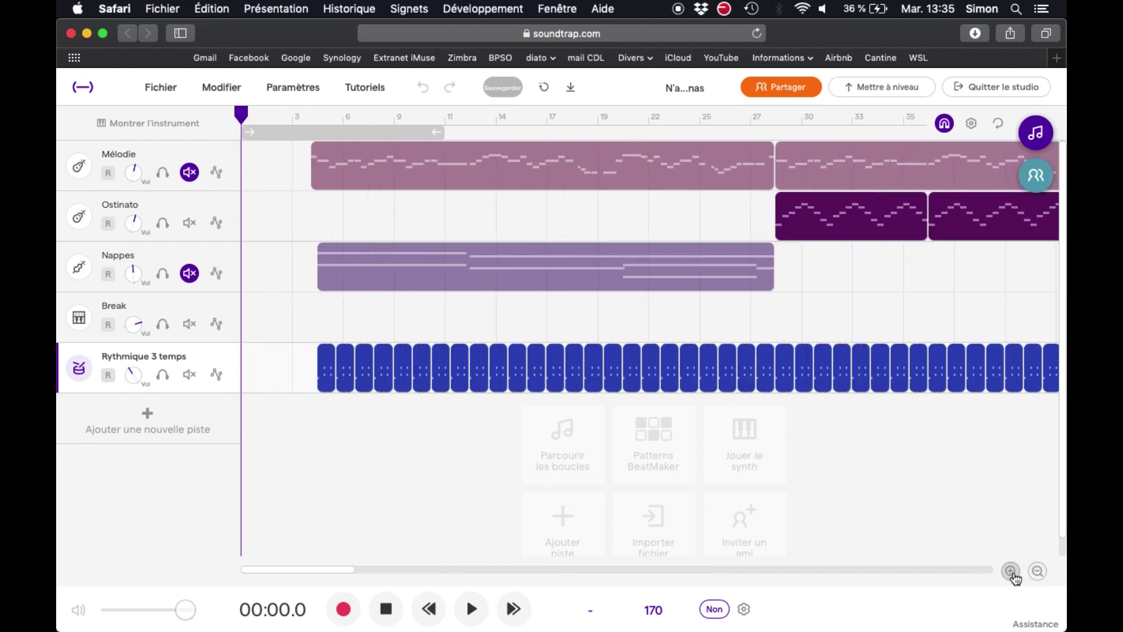
pyautogui.click(1011, 572)
pyautogui.click(1038, 573)
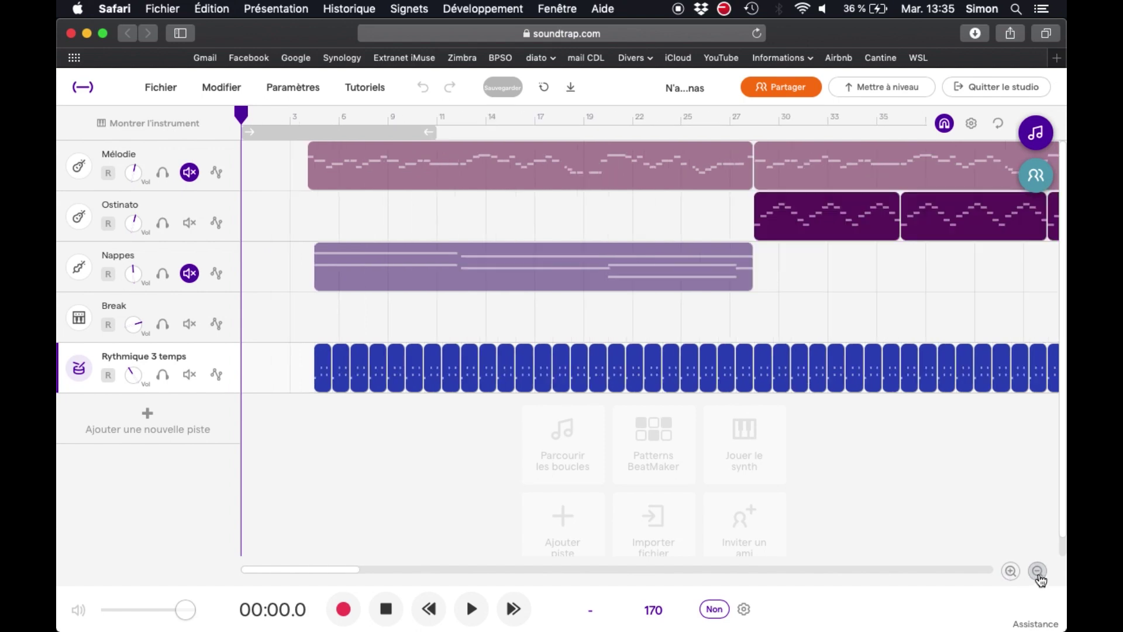
pyautogui.click(1038, 573)
pyautogui.click(1038, 573)
pyautogui.click(1038, 573)
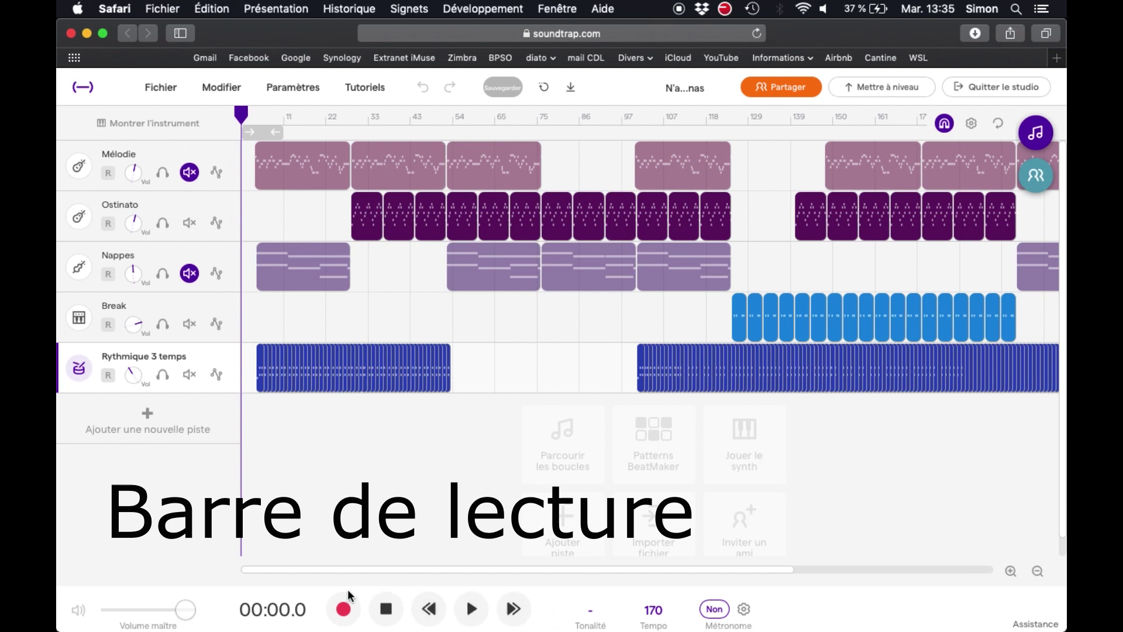
# Step: Play the arrangement from the beginning for a few seconds, pause it and return the playback cursor to the start
pyautogui.click(482, 597)
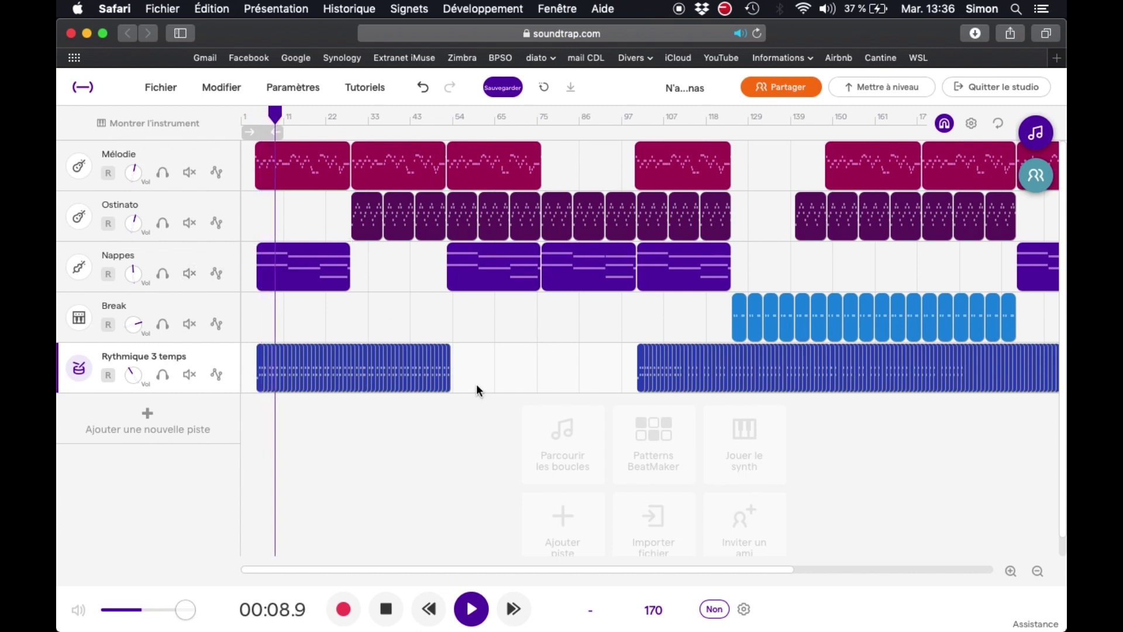
pyautogui.press('space')
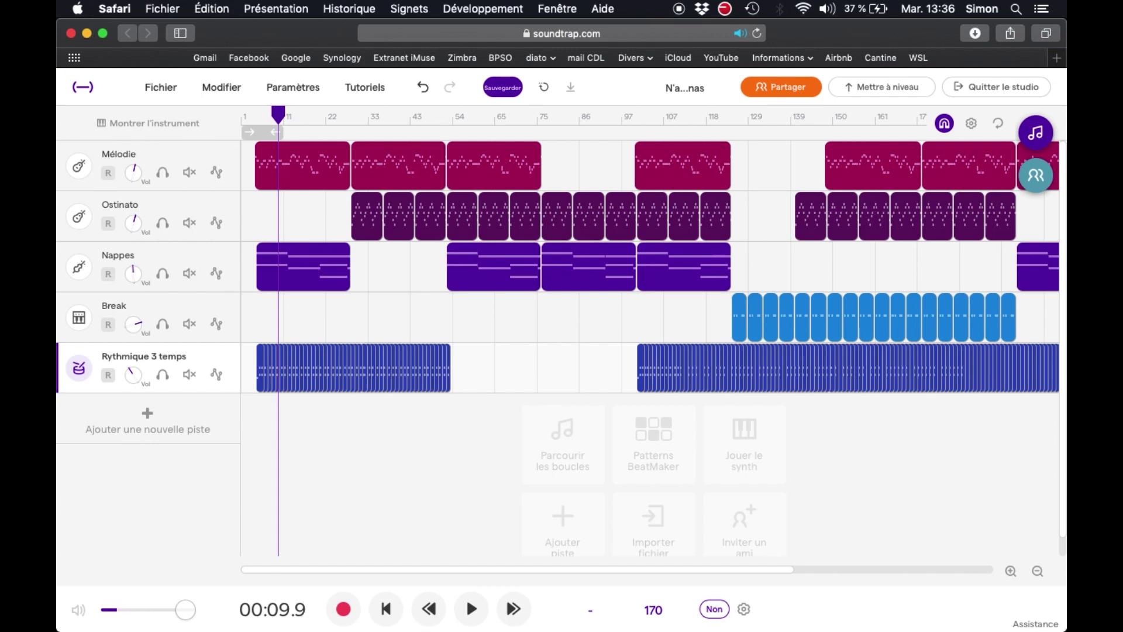
pyautogui.click(387, 612)
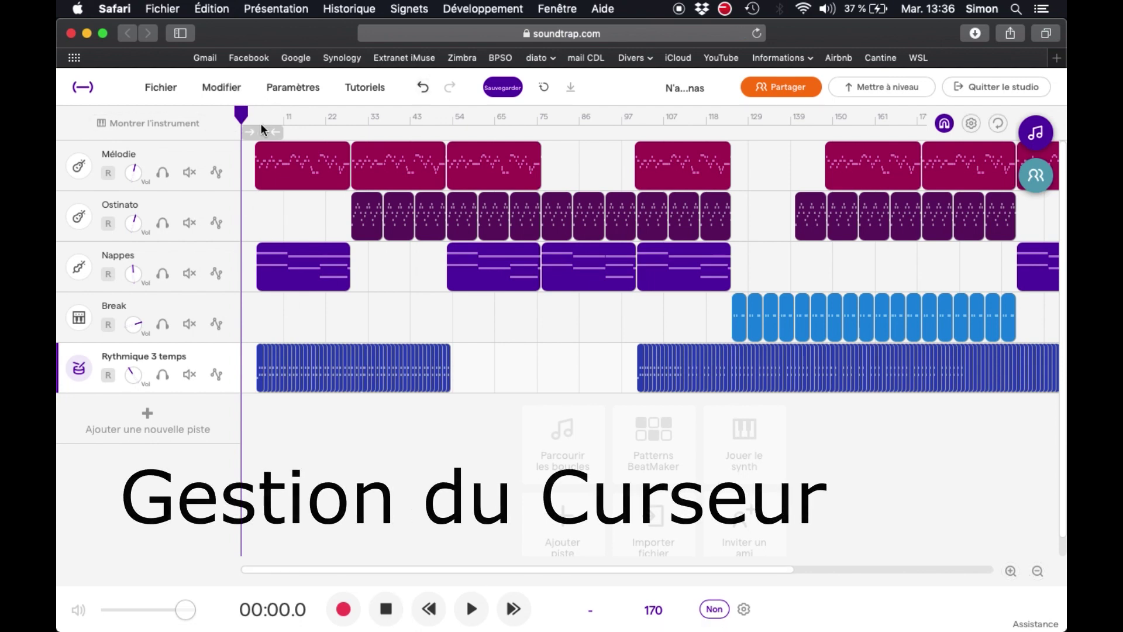
# Step: Move the playback cursor to about bar 150, near 02:38, and play a short passage from there
pyautogui.moveTo(244, 114)
pyautogui.mouseDown()
pyautogui.moveTo(458, 133)
pyautogui.moveTo(257, 109)
pyautogui.mouseUp()
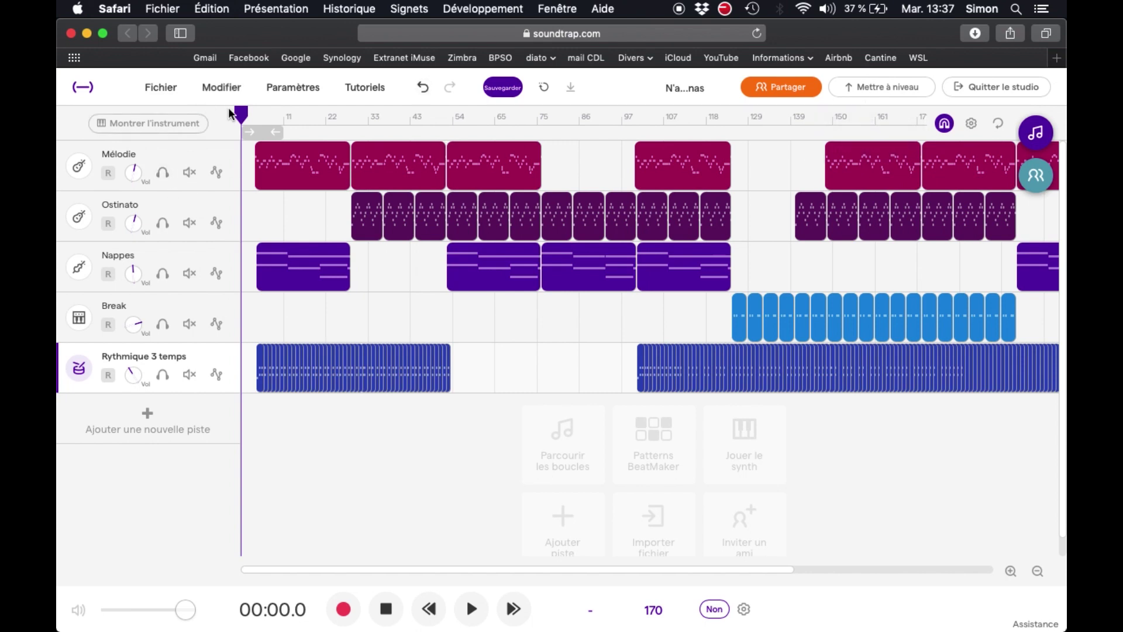
pyautogui.click(827, 120)
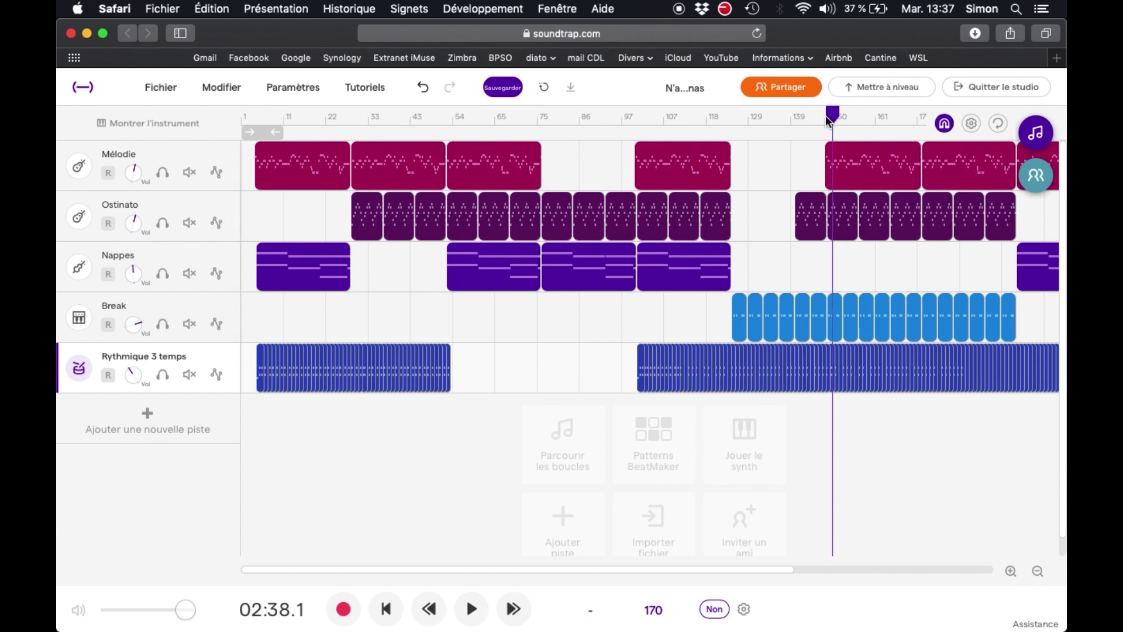
pyautogui.press('space')
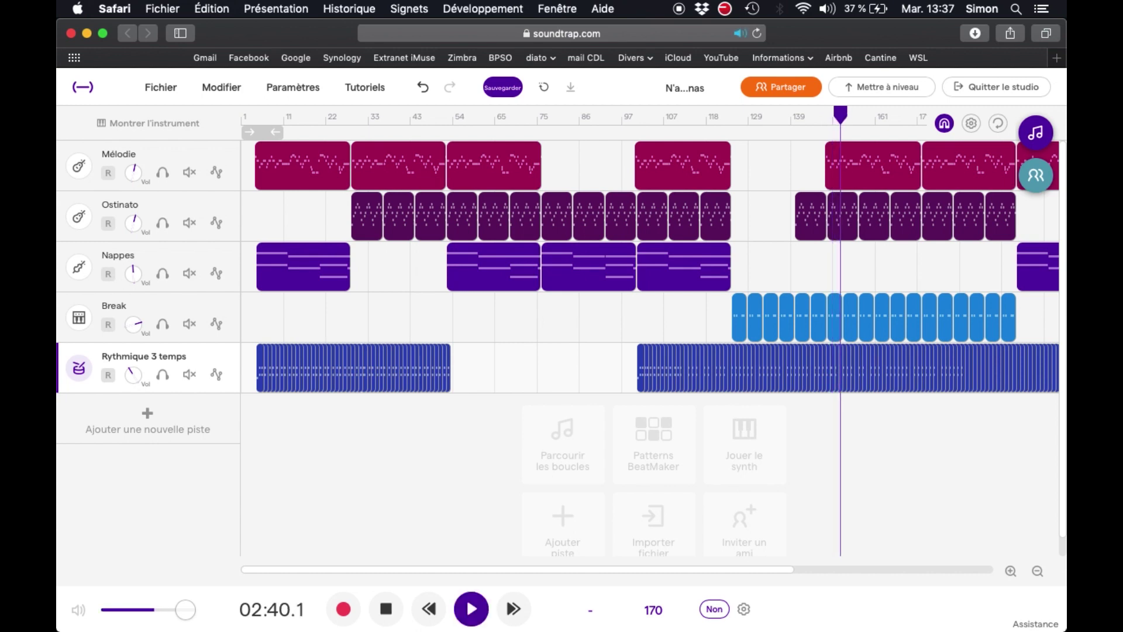
pyautogui.press('space')
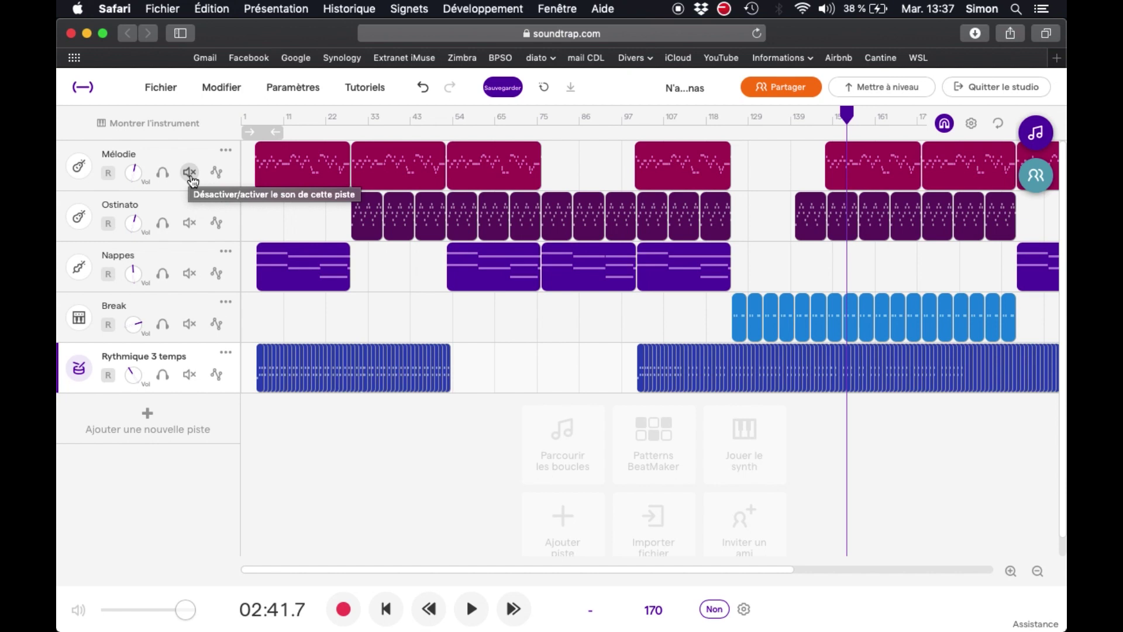
# Step: Return the playback cursor to the start of the song, leave looping off and start playback
pyautogui.click(256, 133)
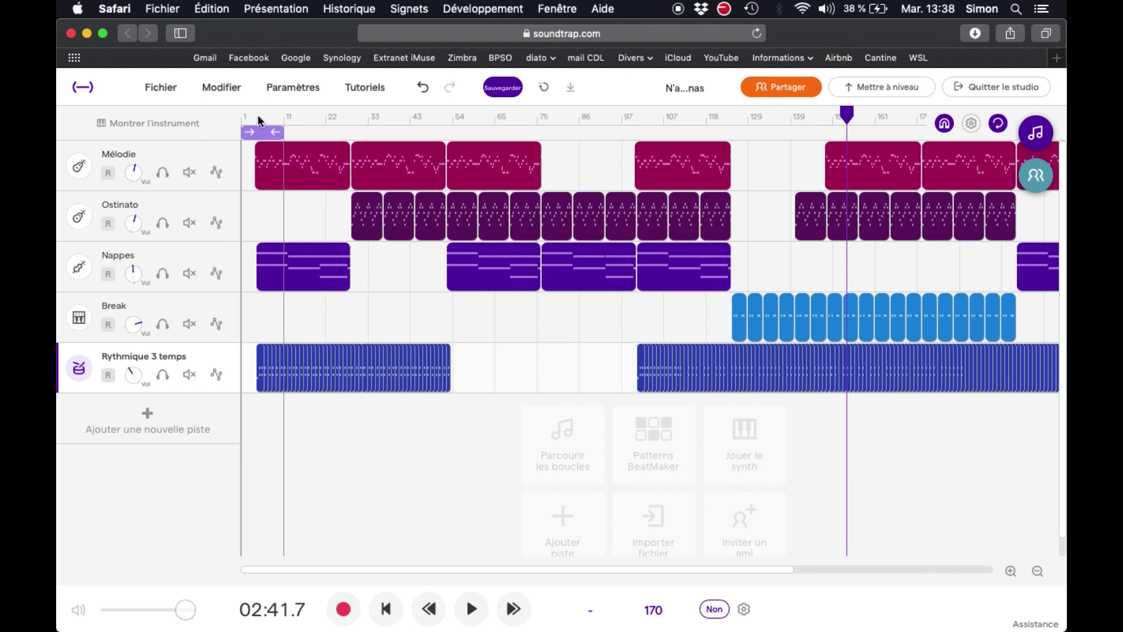
pyautogui.click(257, 114)
pyautogui.click(262, 130)
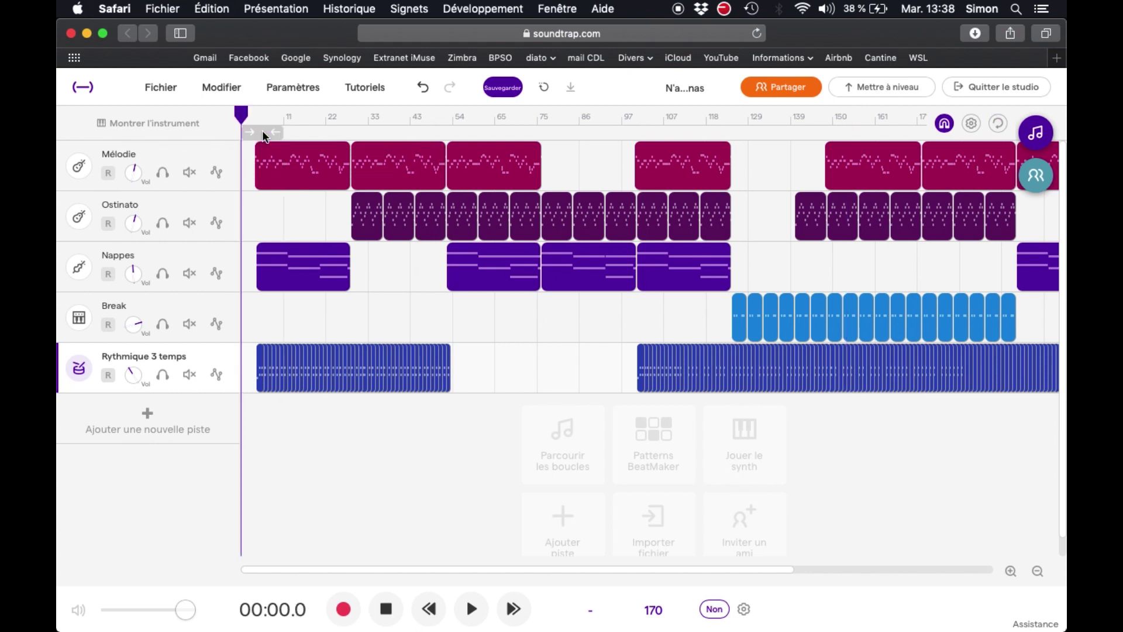
pyautogui.press('space')
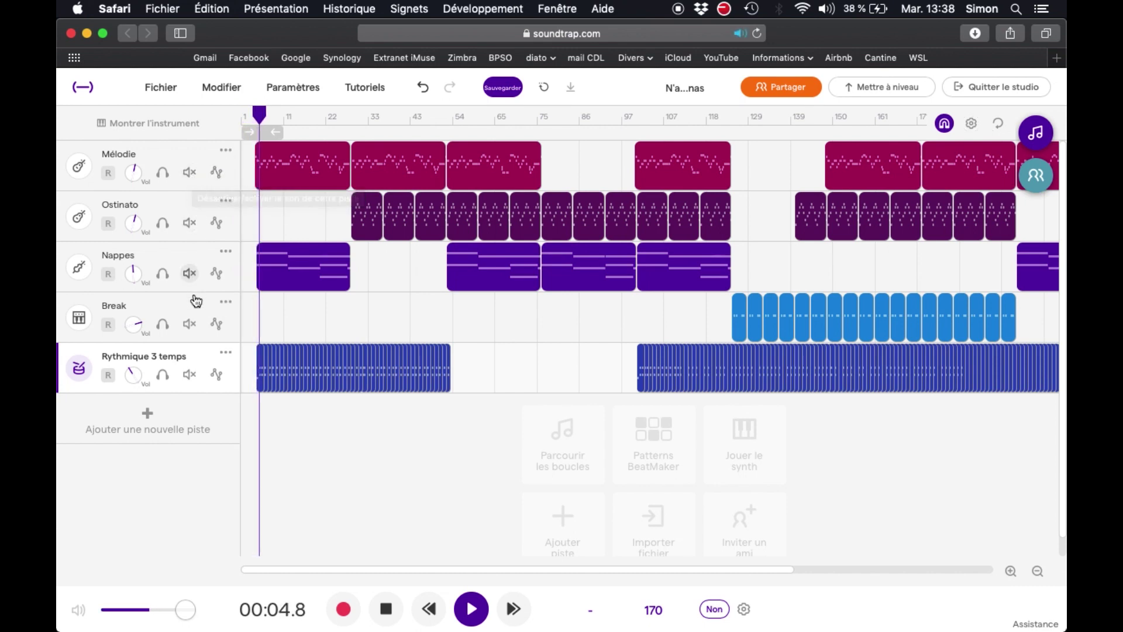
# Step: During playback, mute and unmute the Rythmique 3 temps, Mélodie and Nappes tracks one after another, and pause the song
pyautogui.click(189, 374)
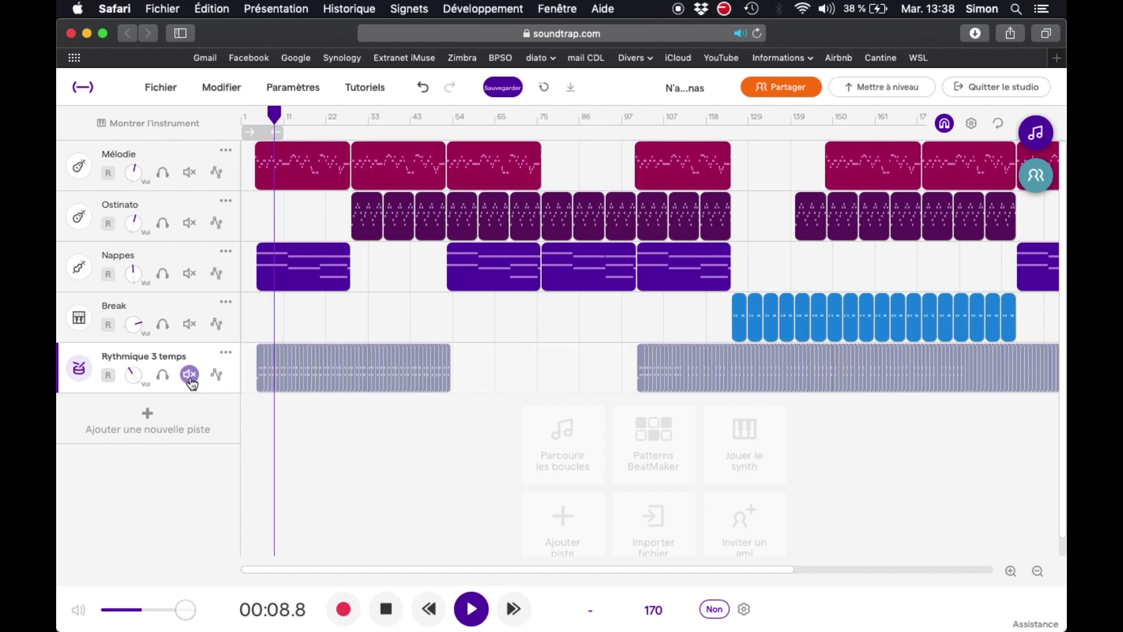
pyautogui.click(190, 377)
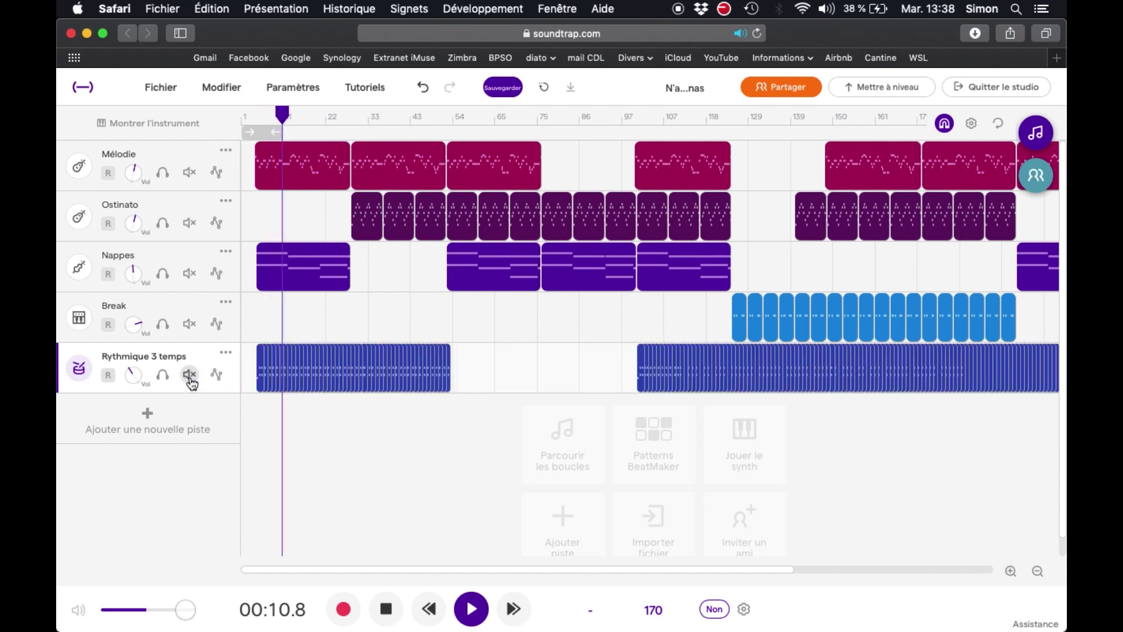
pyautogui.click(189, 172)
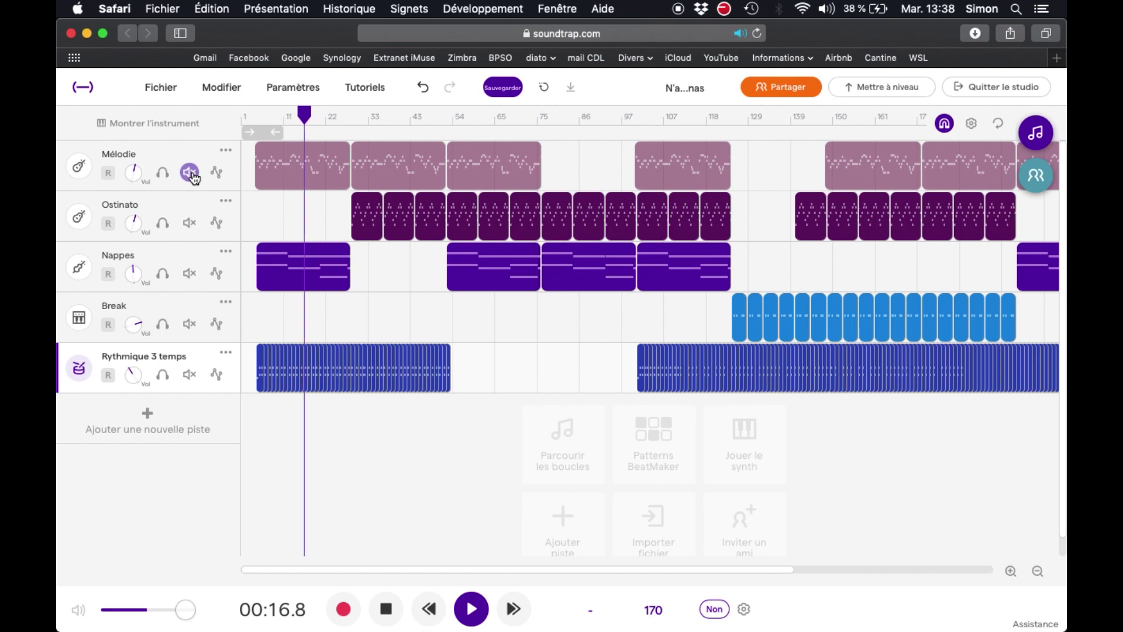
pyautogui.click(189, 172)
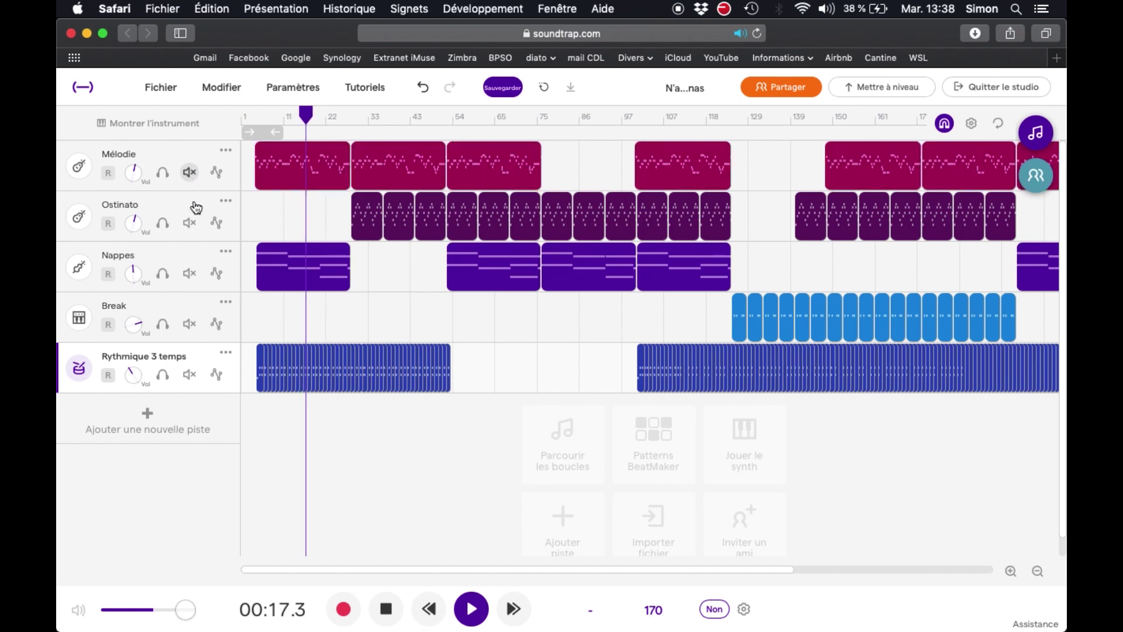
pyautogui.click(190, 273)
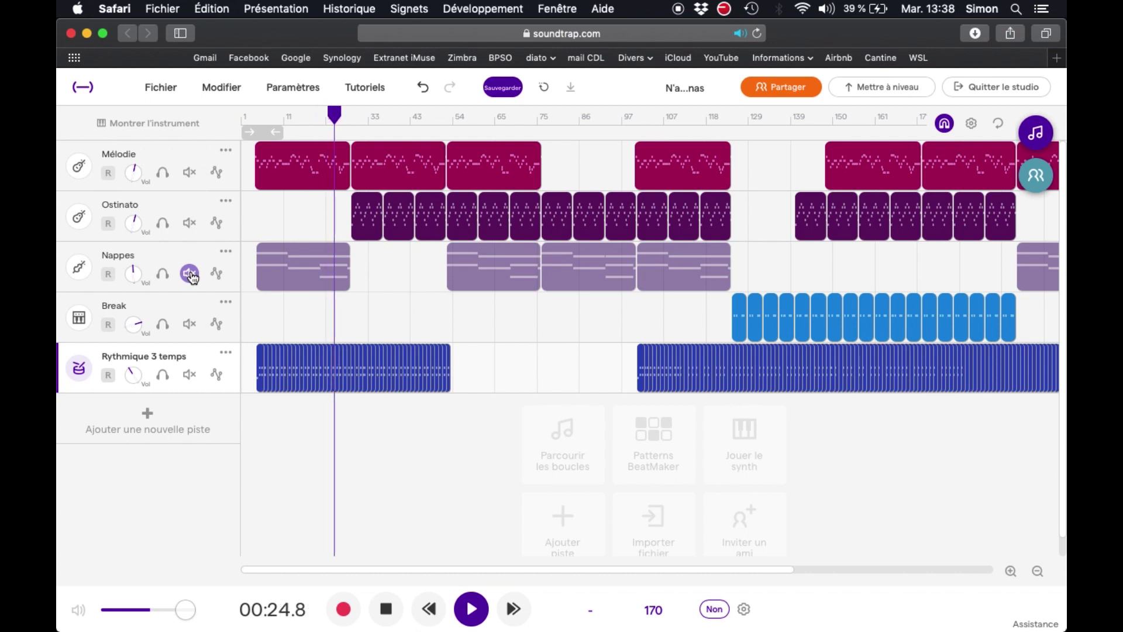
pyautogui.click(190, 273)
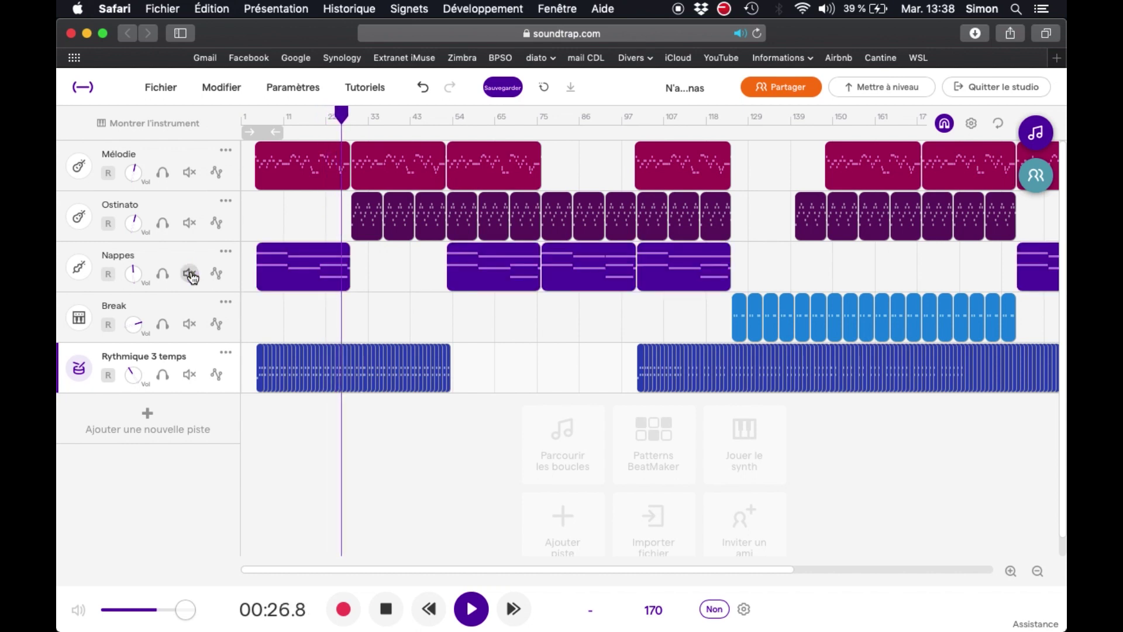
pyautogui.press('space')
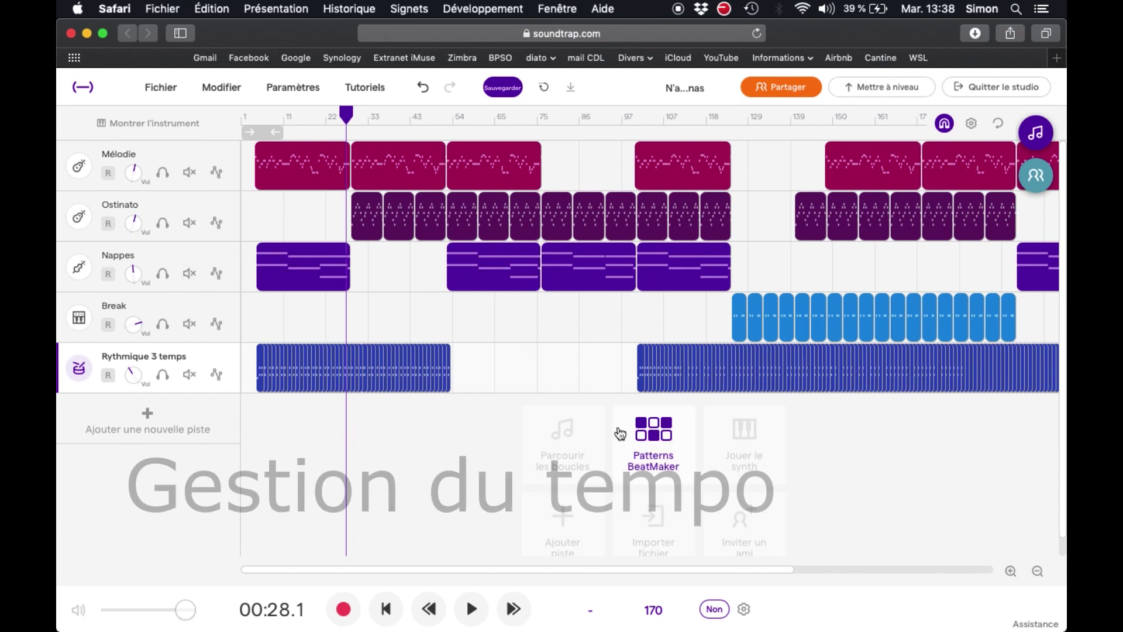
# Step: Set the project tempo to 180 beats per minute and play a short passage at that speed
pyautogui.click(655, 611)
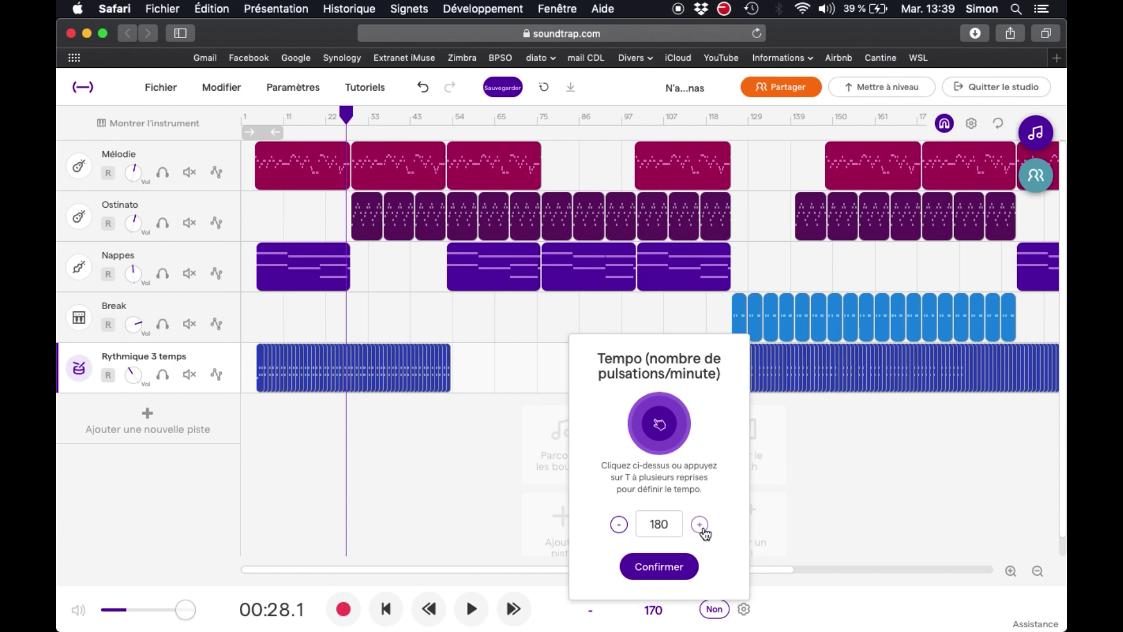
pyautogui.click(666, 567)
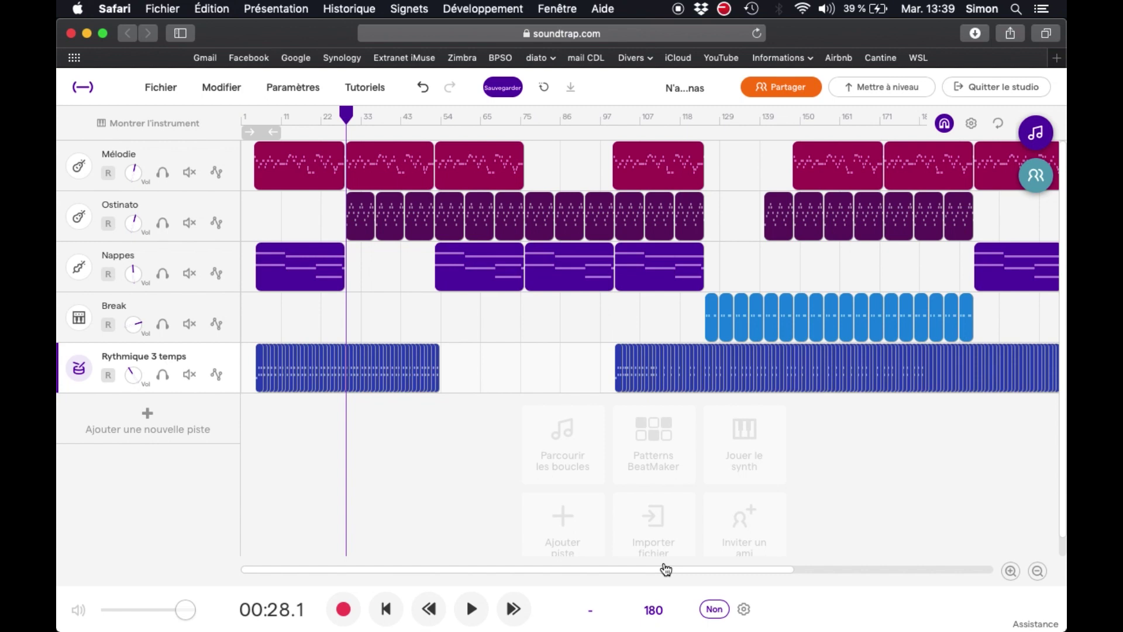
pyautogui.press('space')
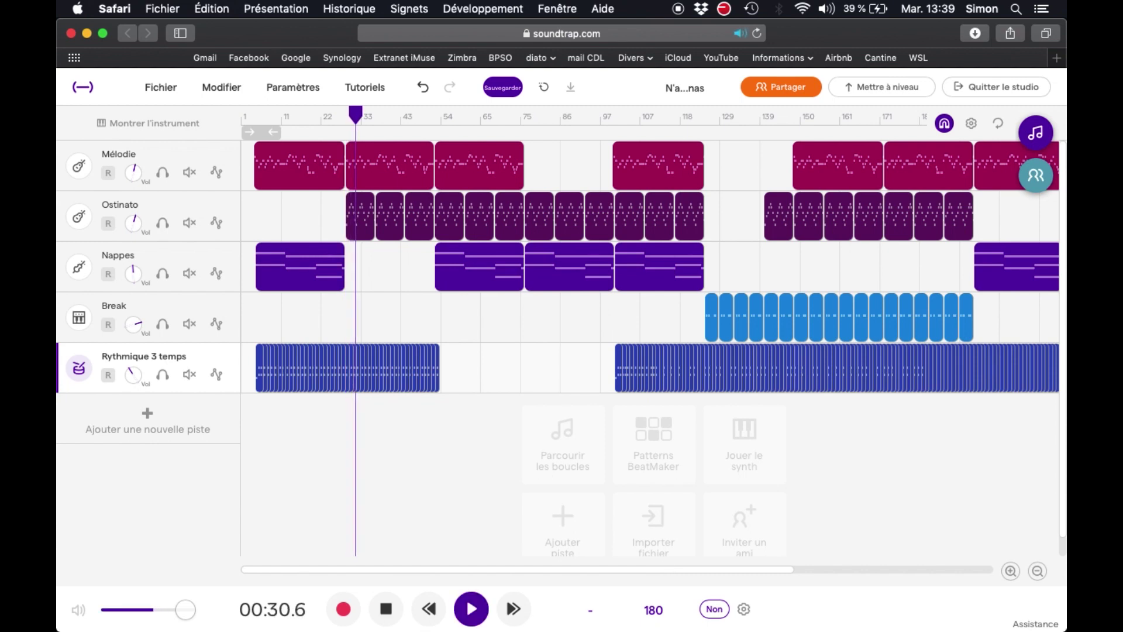
pyautogui.press('space')
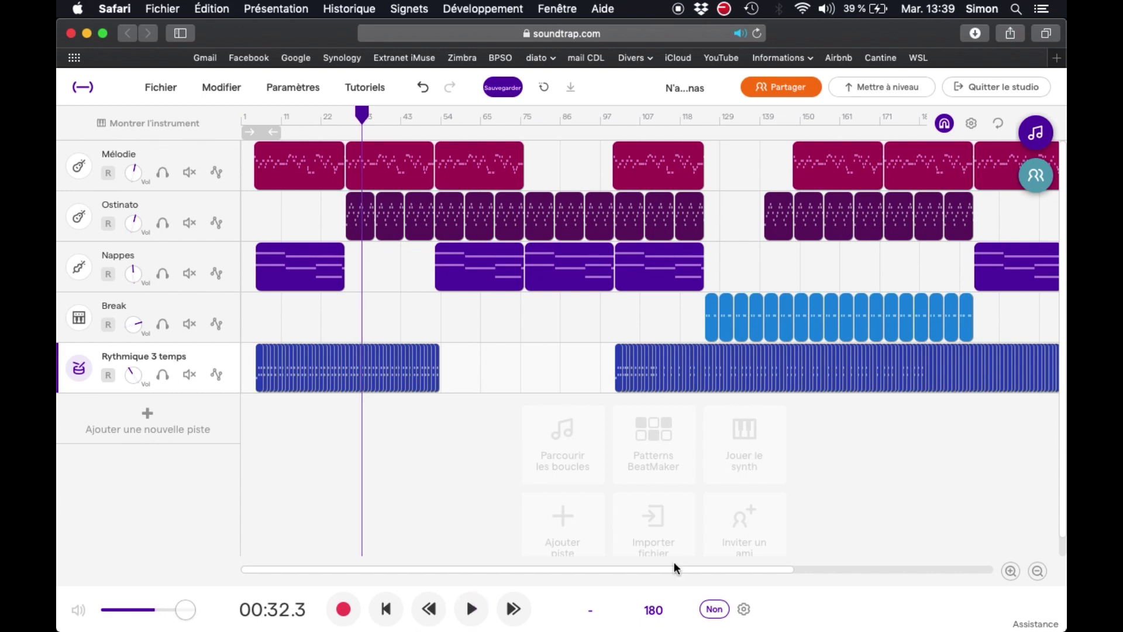
# Step: Set the project tempo to 140 beats per minute
pyautogui.click(655, 612)
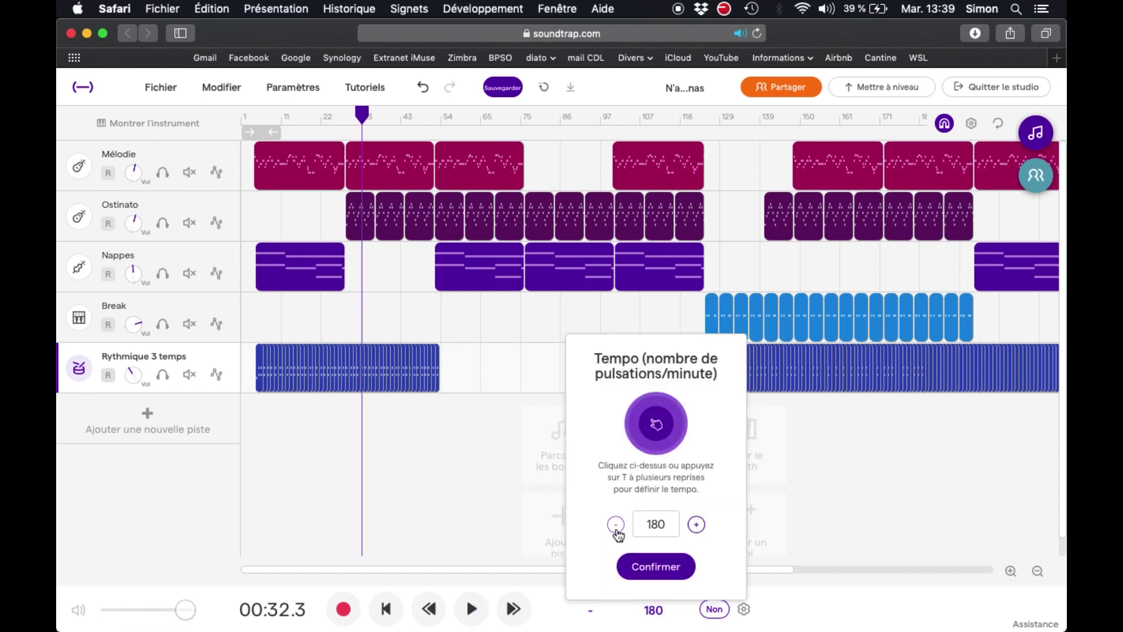
pyautogui.doubleClick(656, 524)
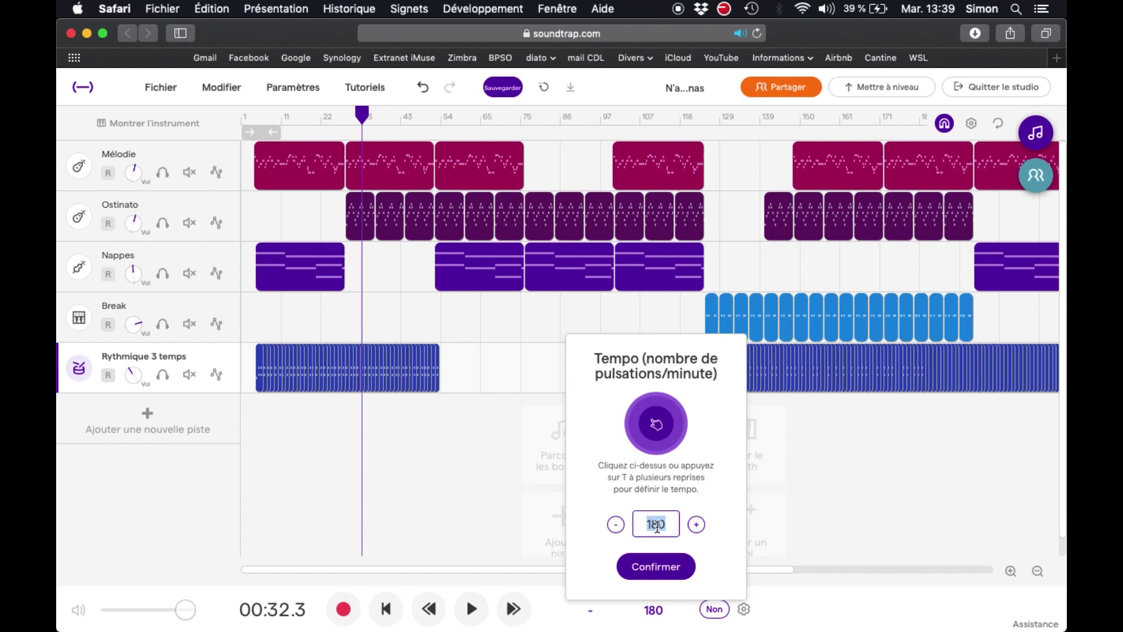
pyautogui.write('14')
pyautogui.press('Return')
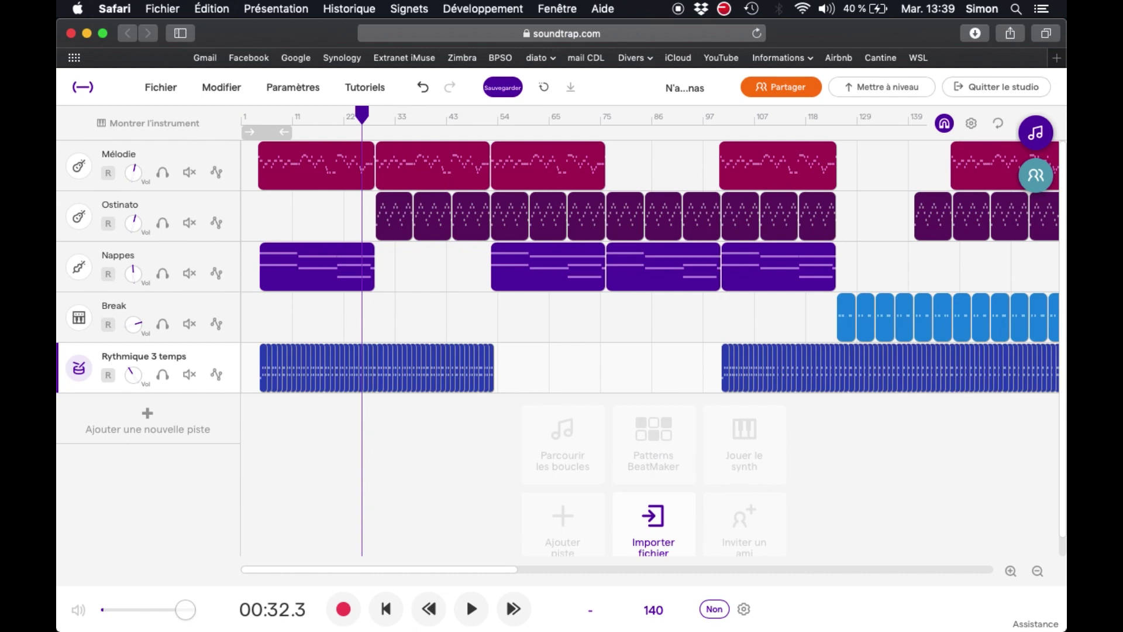
# Step: Play a short passage of the song from about 13.7 seconds and pause it
pyautogui.click(304, 115)
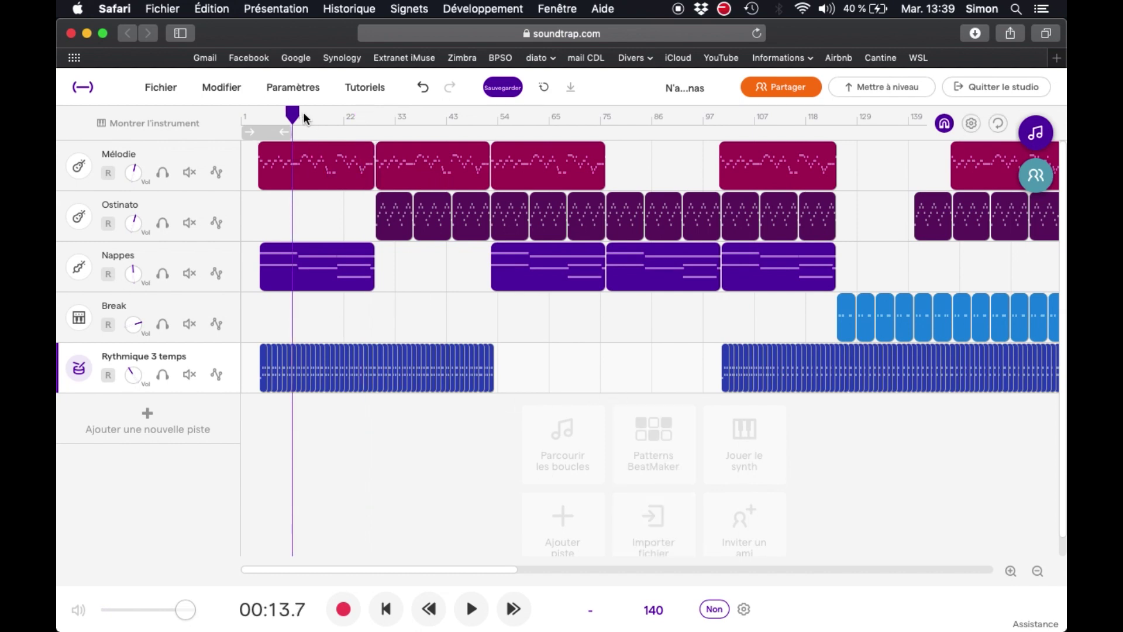
pyautogui.press('space')
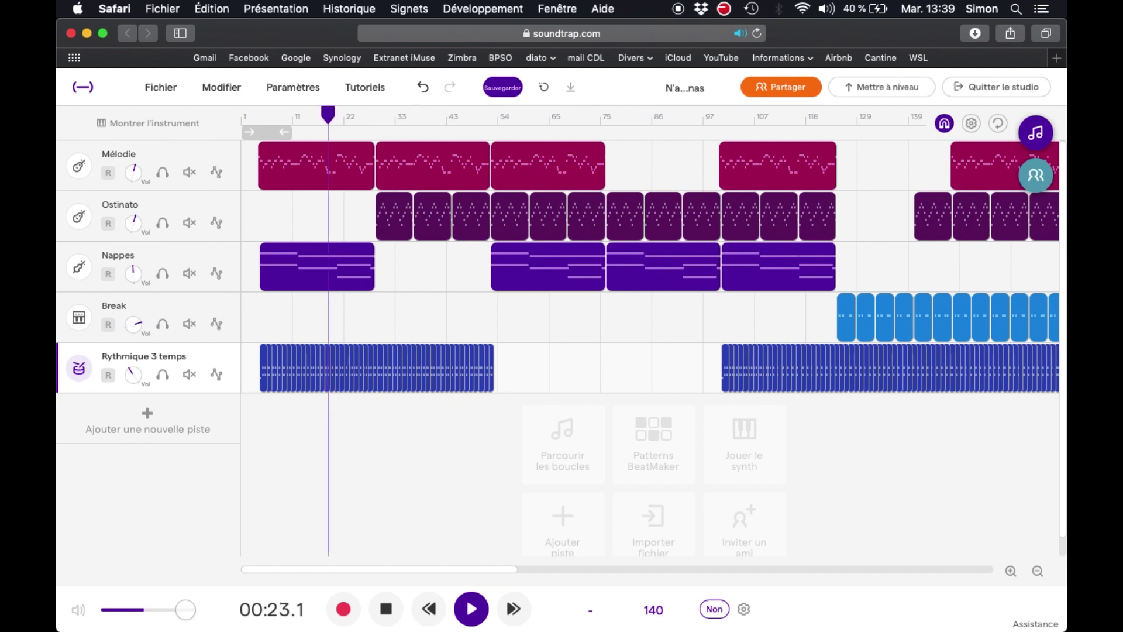
pyautogui.press('space')
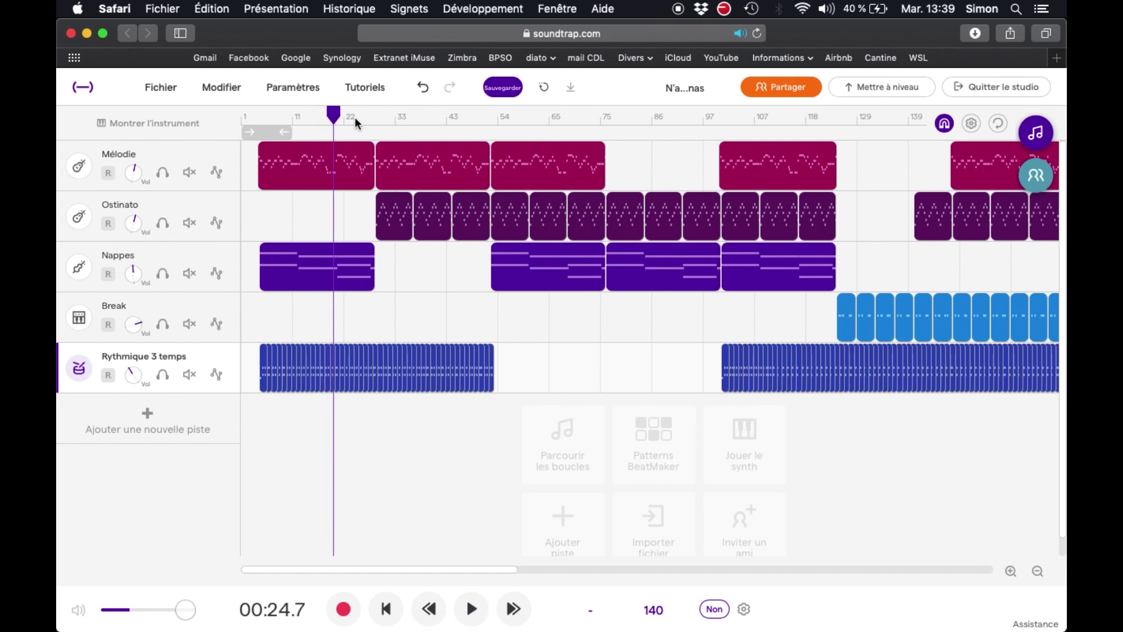
# Step: Turn on the metronome, return the playback cursor to the start of the song and play a passage with the click
pyautogui.press('c')
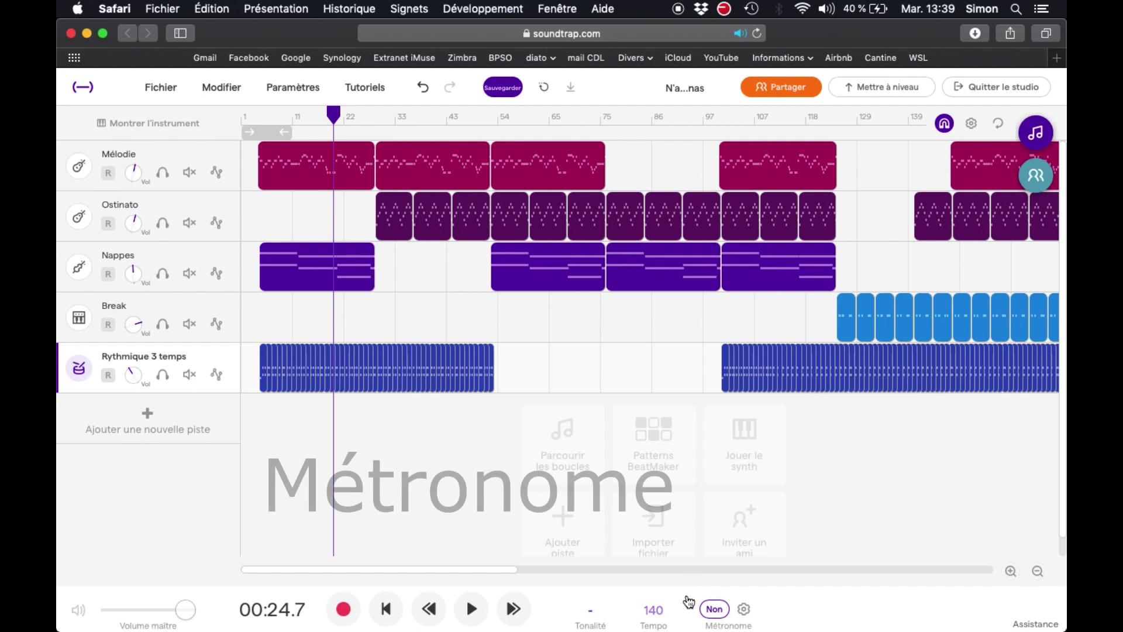
pyautogui.click(716, 610)
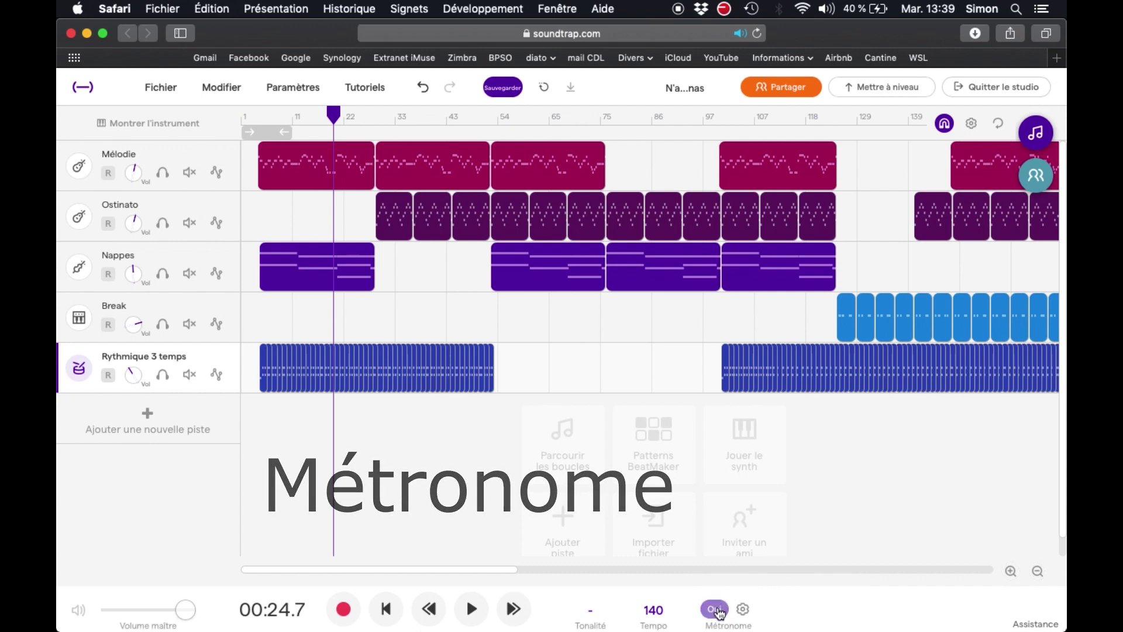
pyautogui.click(244, 113)
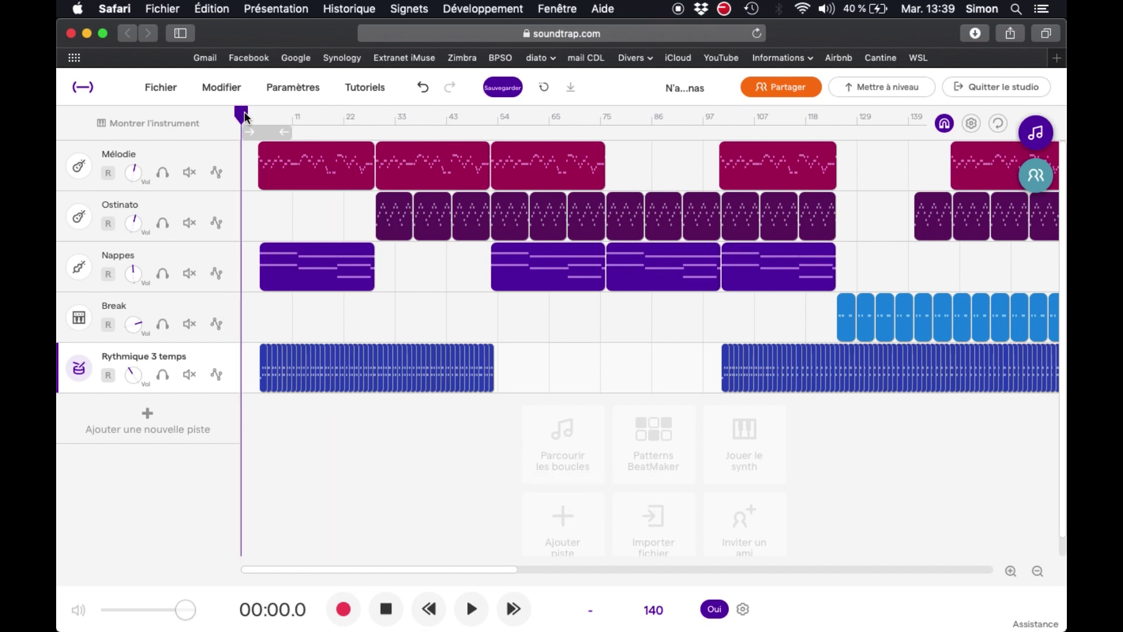
pyautogui.press('space')
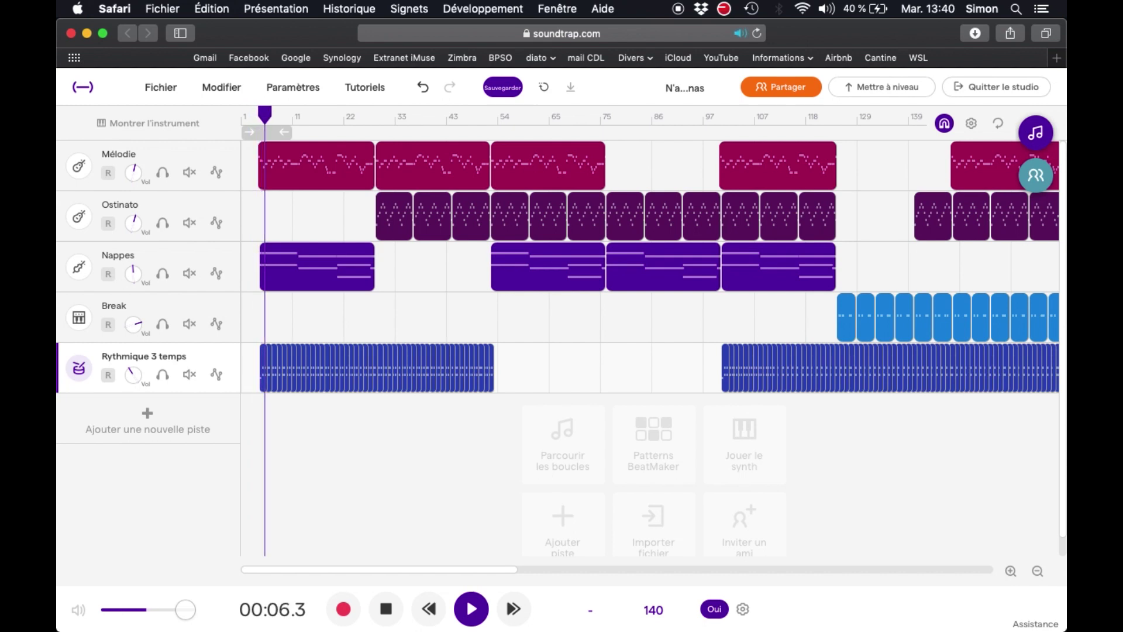
pyautogui.press('space')
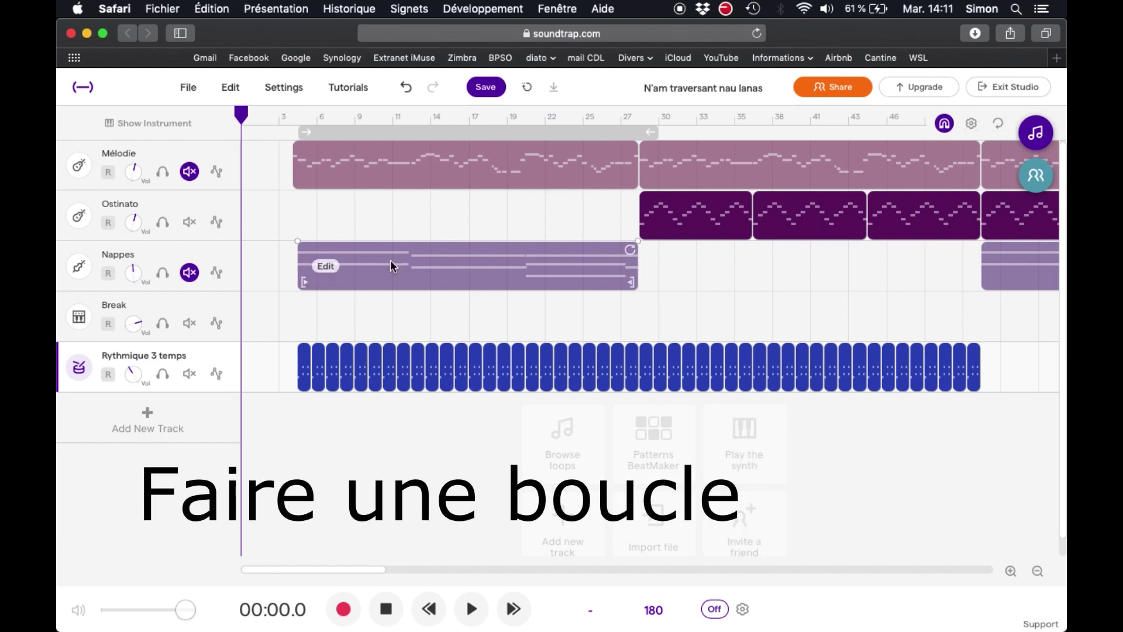
# Step: Activate the loop region, place the playback cursor just after its start and check that edge against the clips at bar 5
pyautogui.click(440, 132)
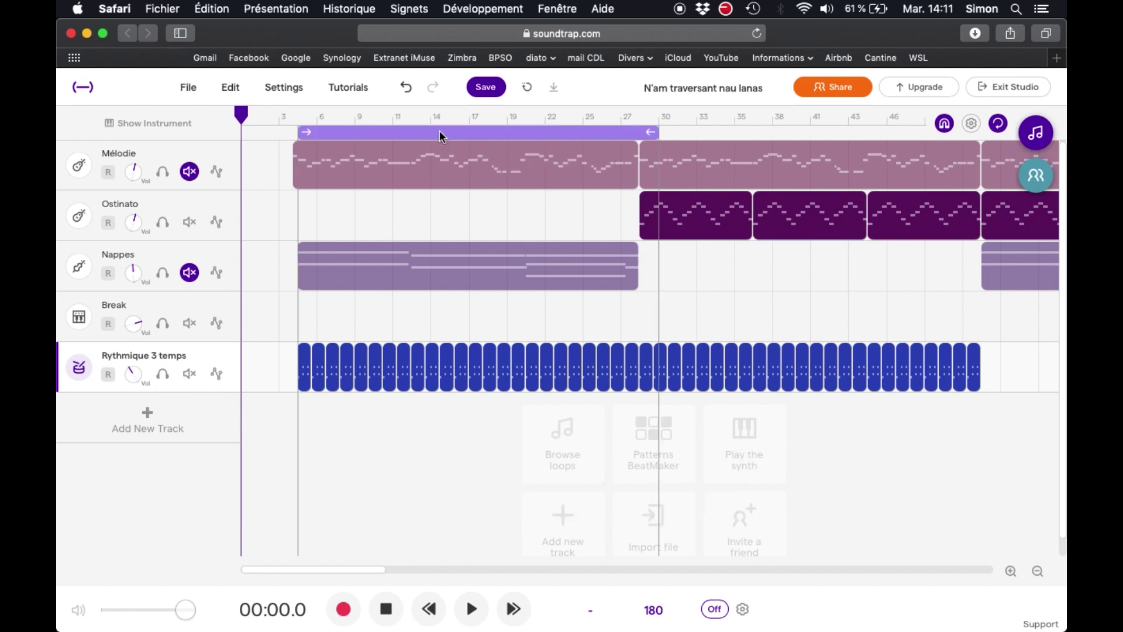
pyautogui.click(298, 112)
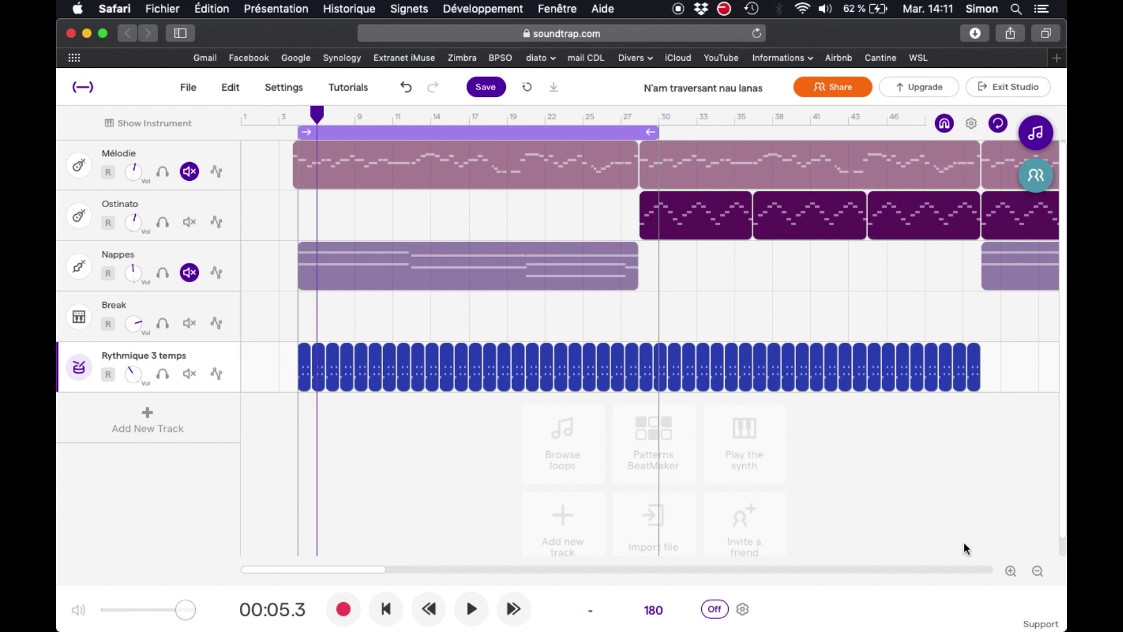
pyautogui.click(1010, 572)
pyautogui.click(1011, 571)
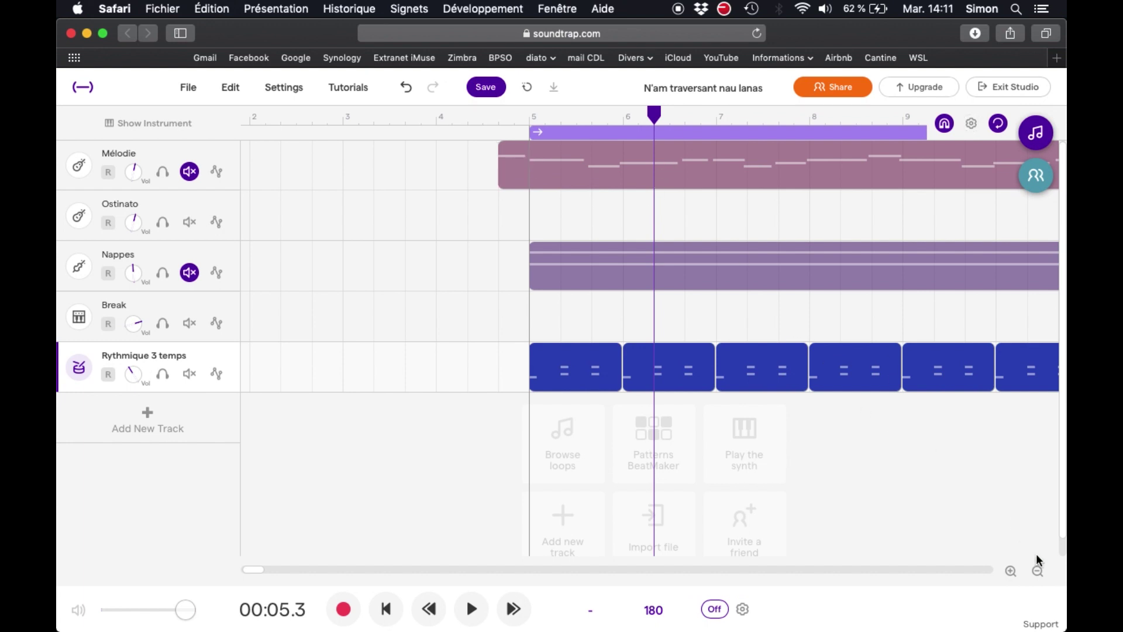
pyautogui.click(1038, 573)
pyautogui.click(1038, 573)
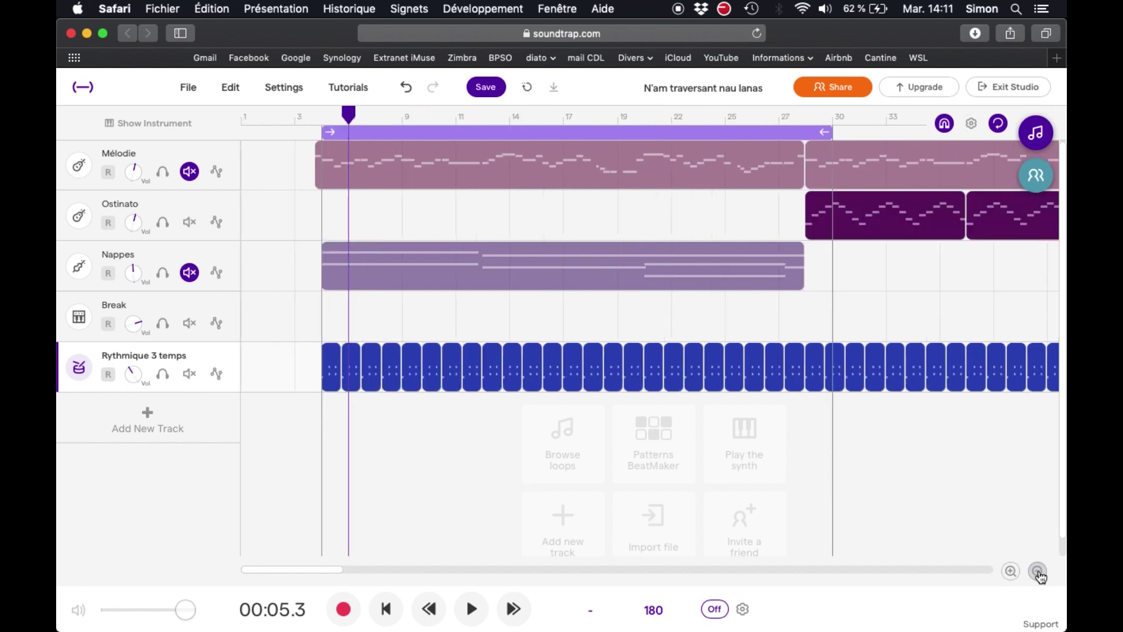
pyautogui.click(1038, 573)
# Step: Shorten the loop region so it ends at bar 29, where the first Mélodie clip finishes
pyautogui.moveTo(308, 121); pyautogui.dragTo(573, 120)
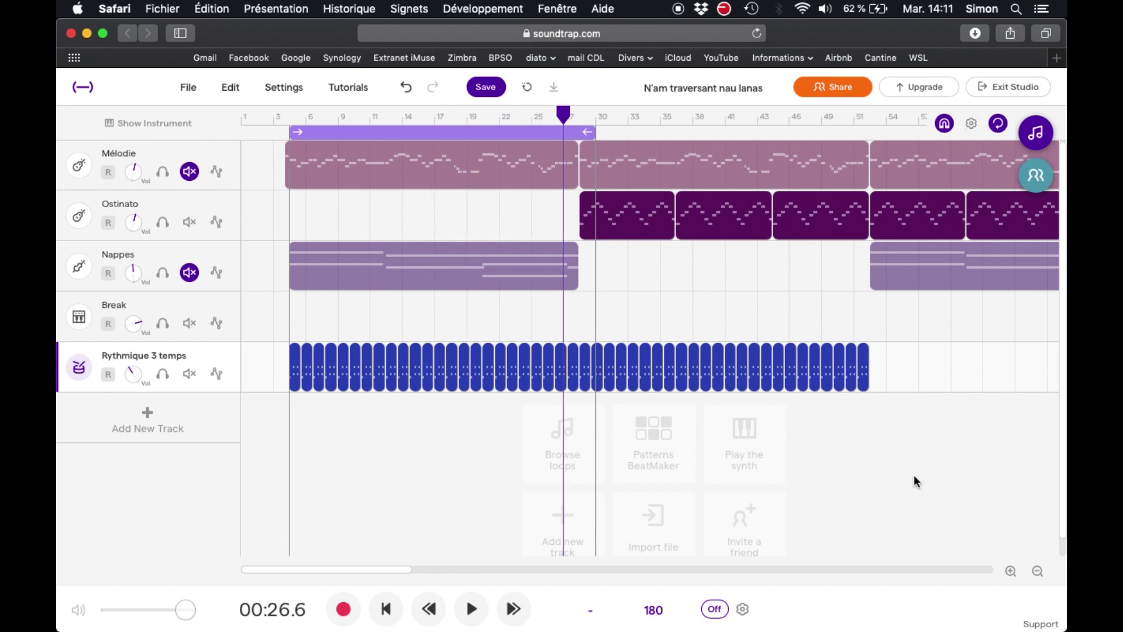
pyautogui.click(1011, 572)
pyautogui.click(1011, 572)
pyautogui.click(1011, 571)
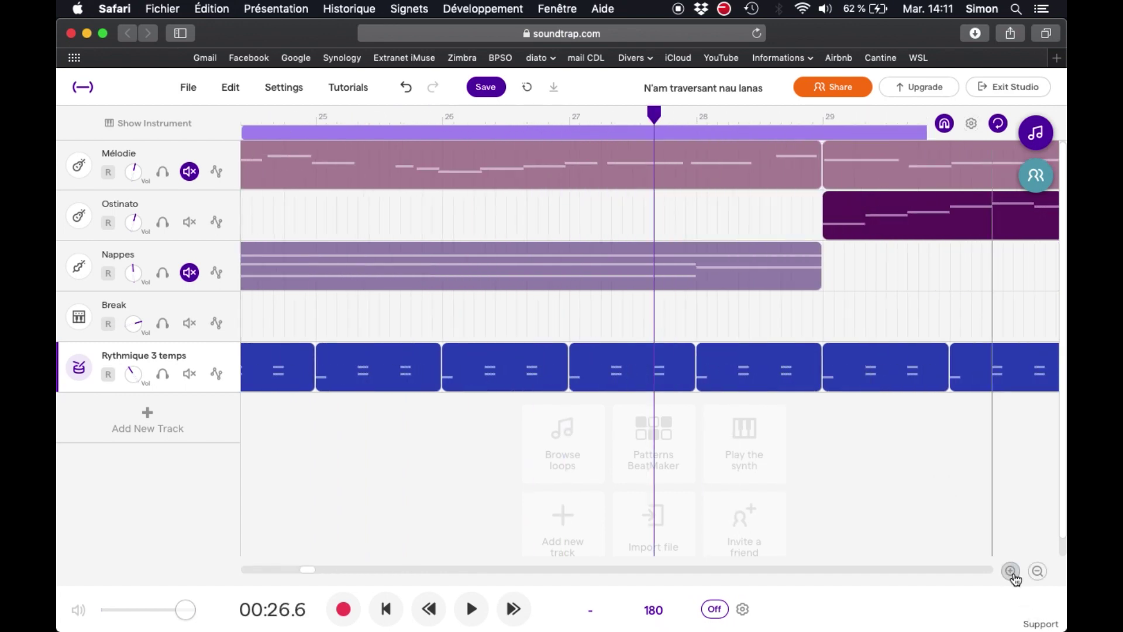
pyautogui.hscroll(3, 771, 211)
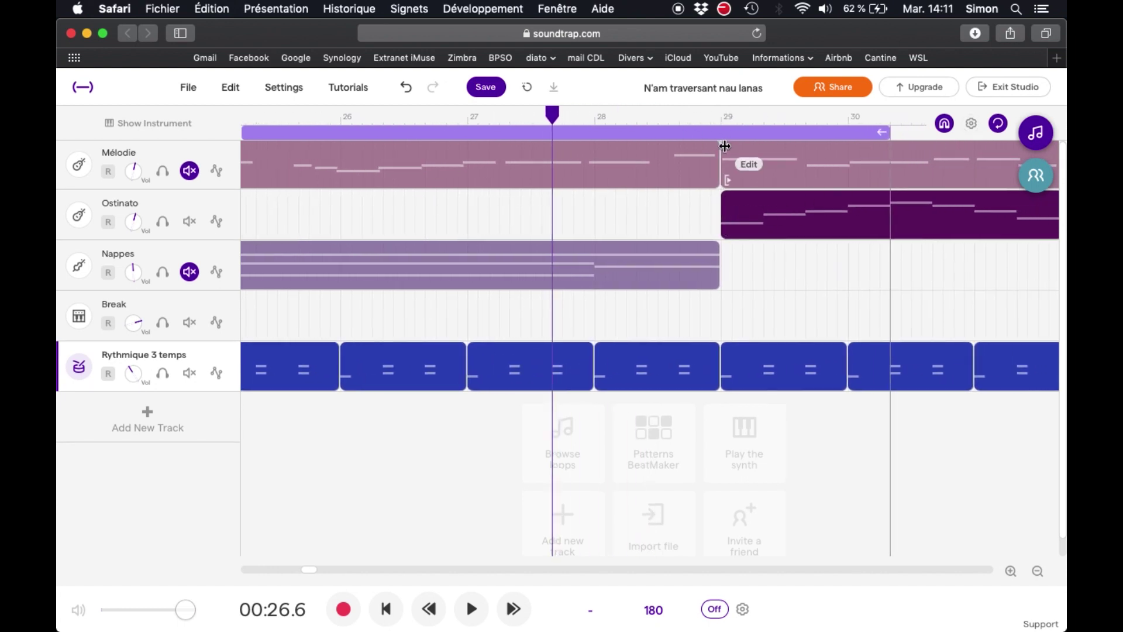
pyautogui.moveTo(880, 143); pyautogui.dragTo(723, 141)
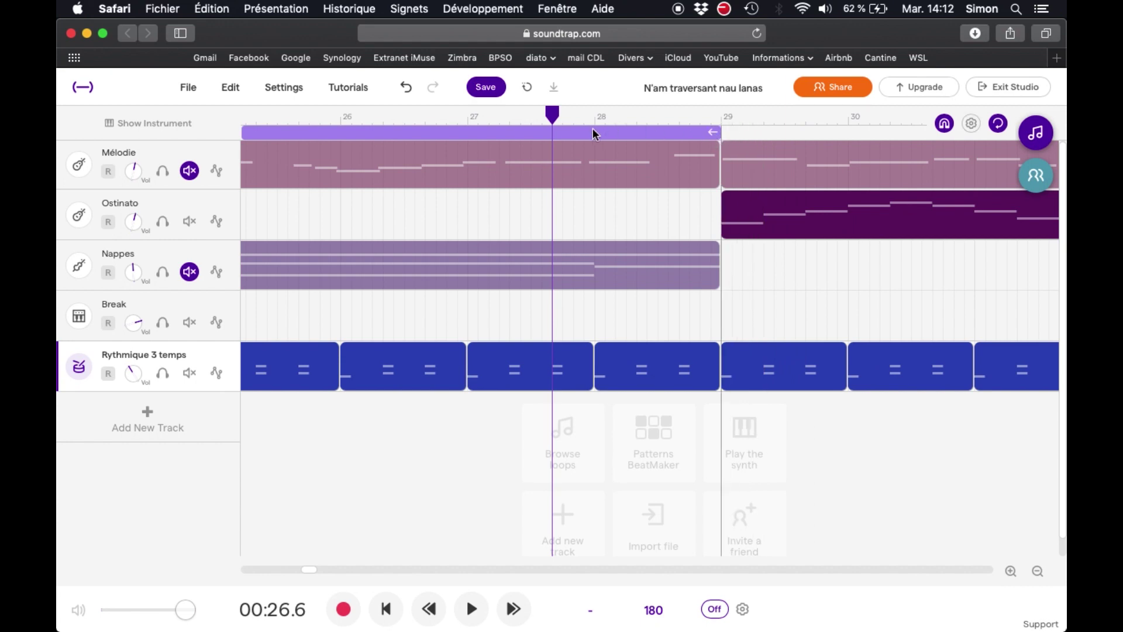
# Step: Play the looped section of the song and stop playback
pyautogui.click(1037, 572)
pyautogui.click(1037, 571)
pyautogui.click(1037, 571)
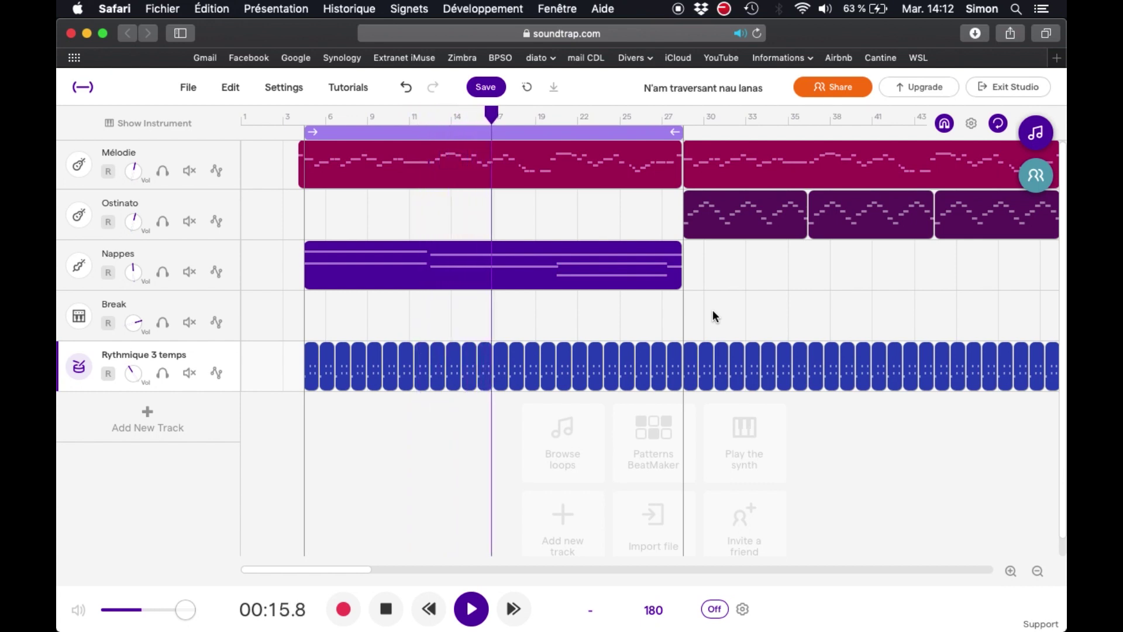
pyautogui.press('space')
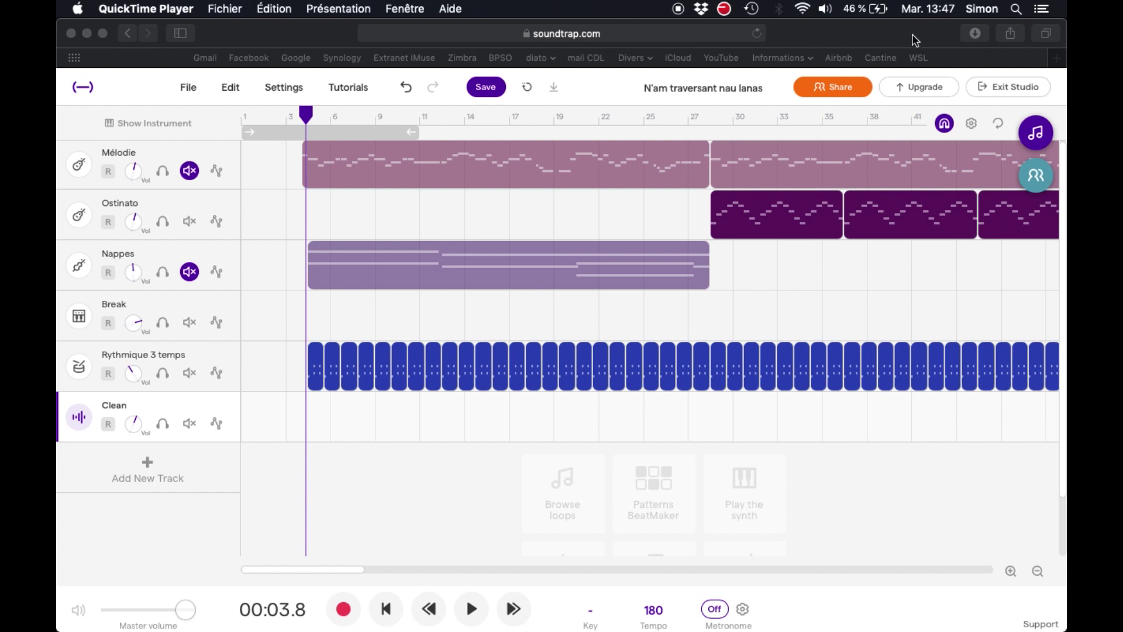
# Step: Import the Adoba la saussa MP3 file from the desktop onto the Clean track, starting near bar 6
pyautogui.moveTo(916, 40); pyautogui.dragTo(690, 46)
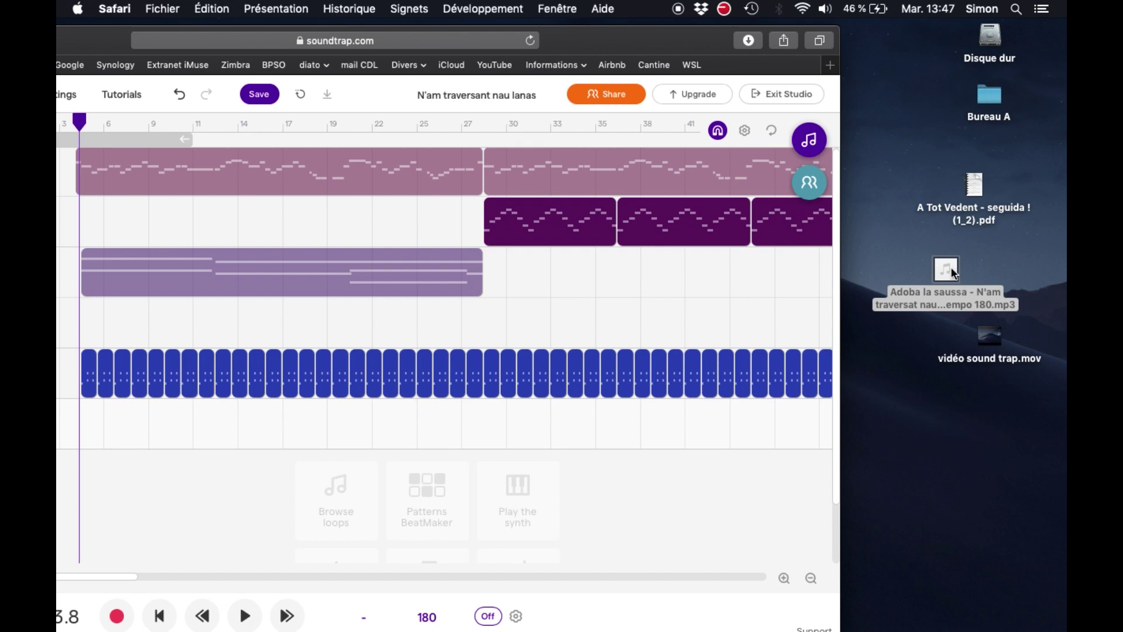
pyautogui.moveTo(945, 273); pyautogui.dragTo(96, 430)
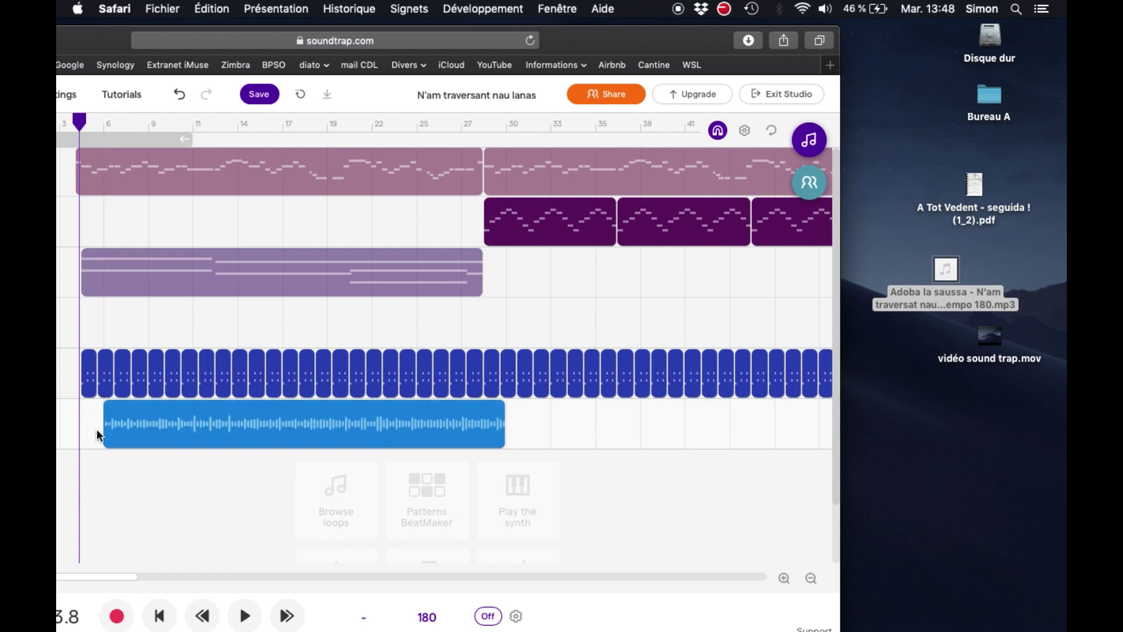
pyautogui.moveTo(90, 44); pyautogui.dragTo(317, 22)
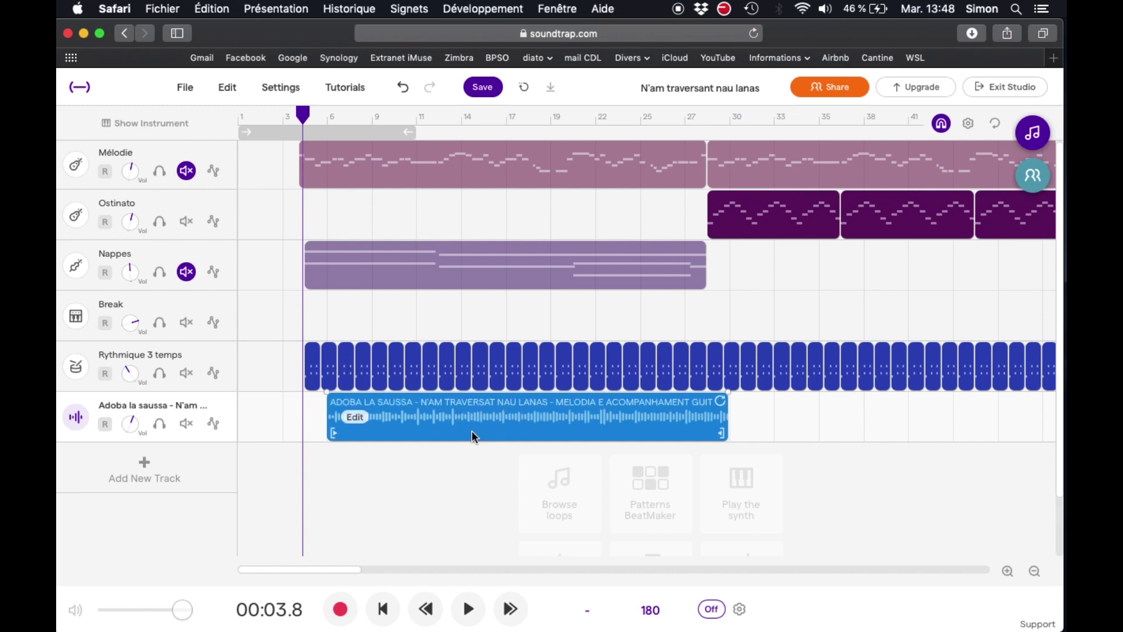
# Step: Unmute the Mélodie track and move the imported audio clip so it starts together with the first Mélodie clip
pyautogui.moveTo(339, 175)
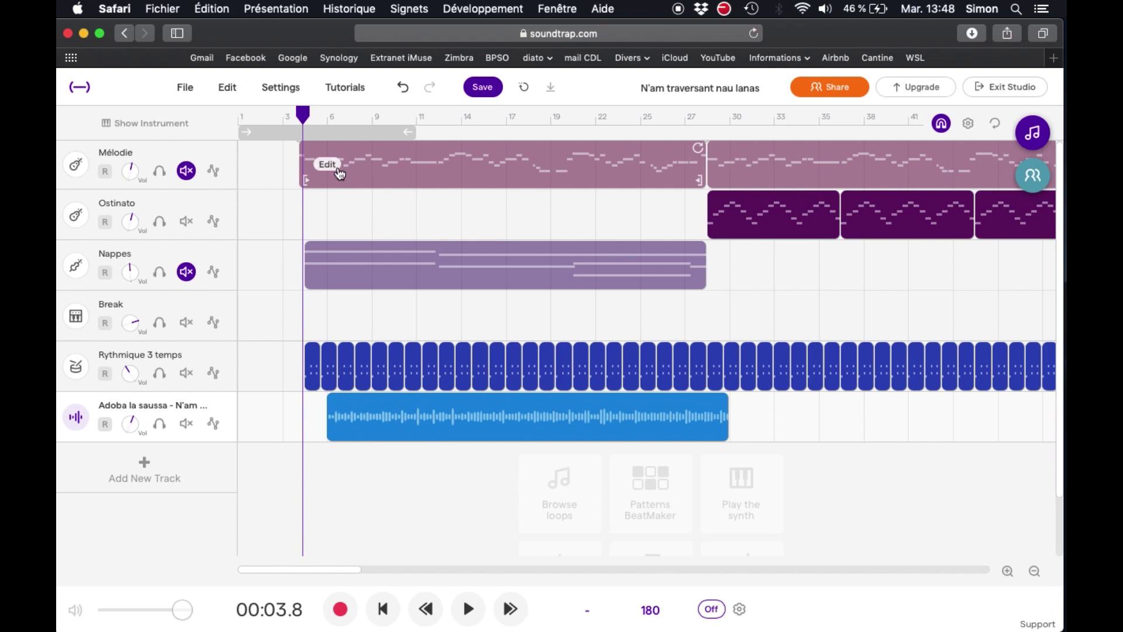
pyautogui.click(186, 171)
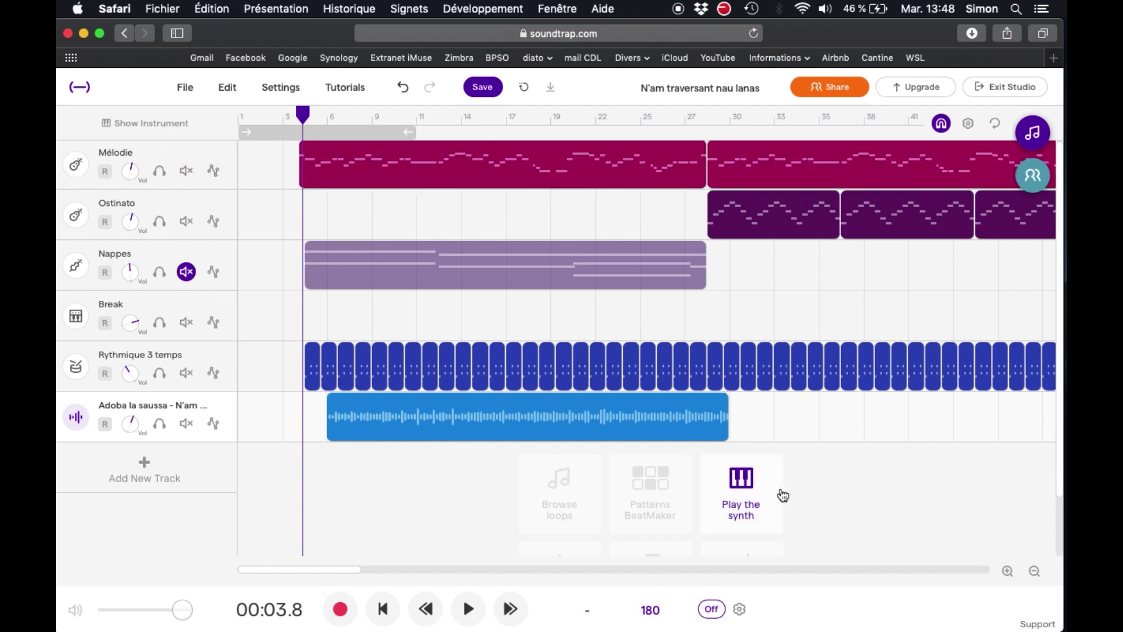
pyautogui.click(1007, 571)
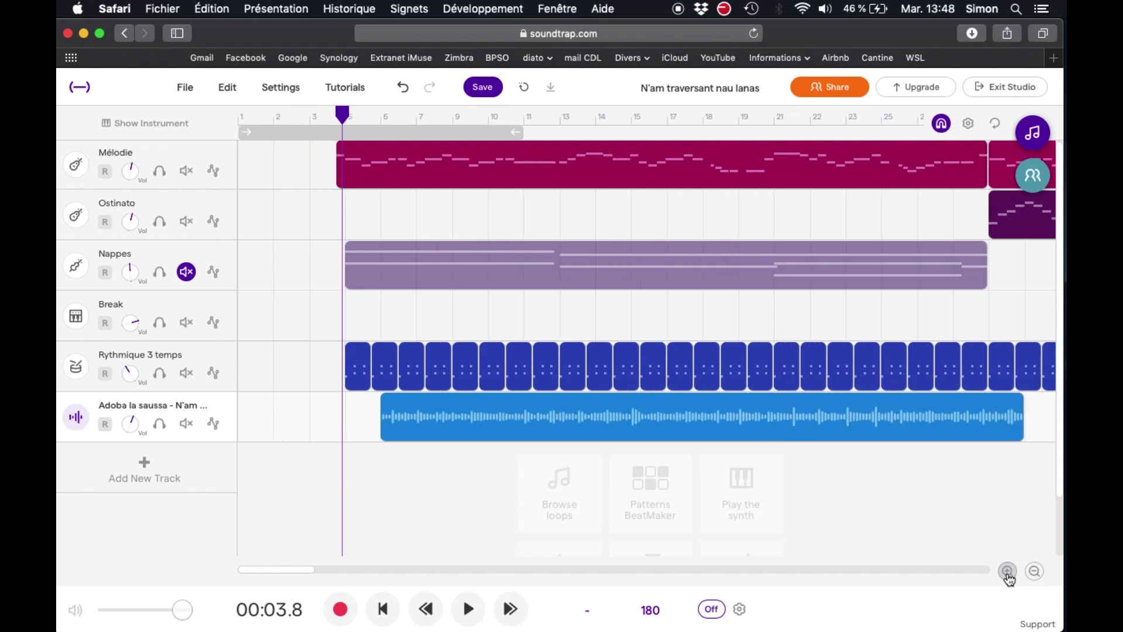
pyautogui.click(1007, 572)
pyautogui.click(1007, 571)
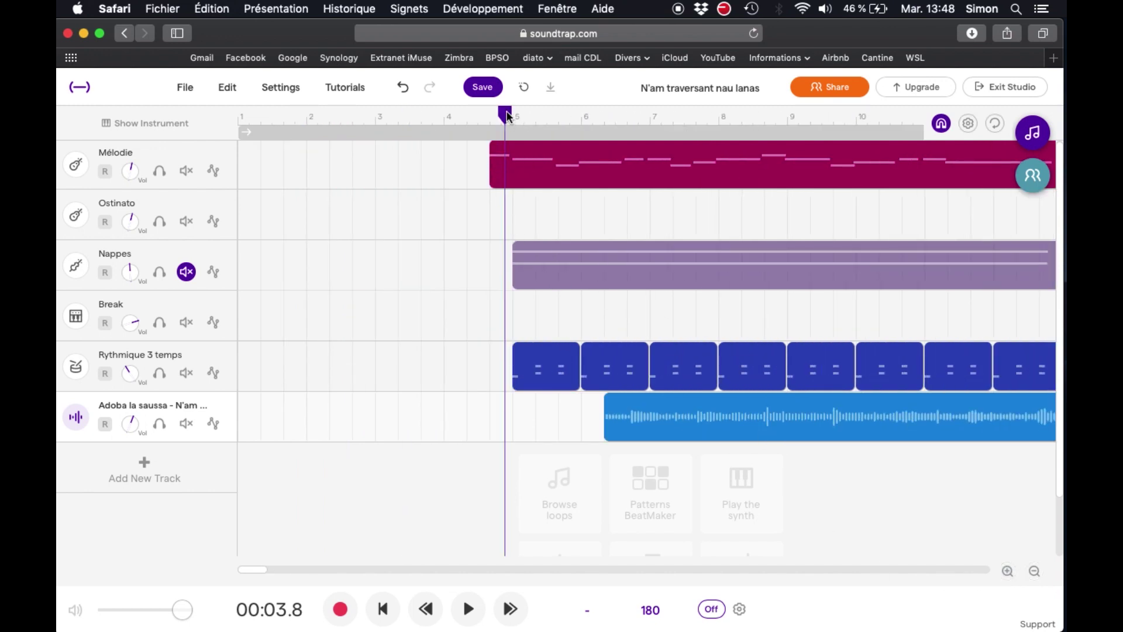
pyautogui.moveTo(508, 116); pyautogui.dragTo(492, 115)
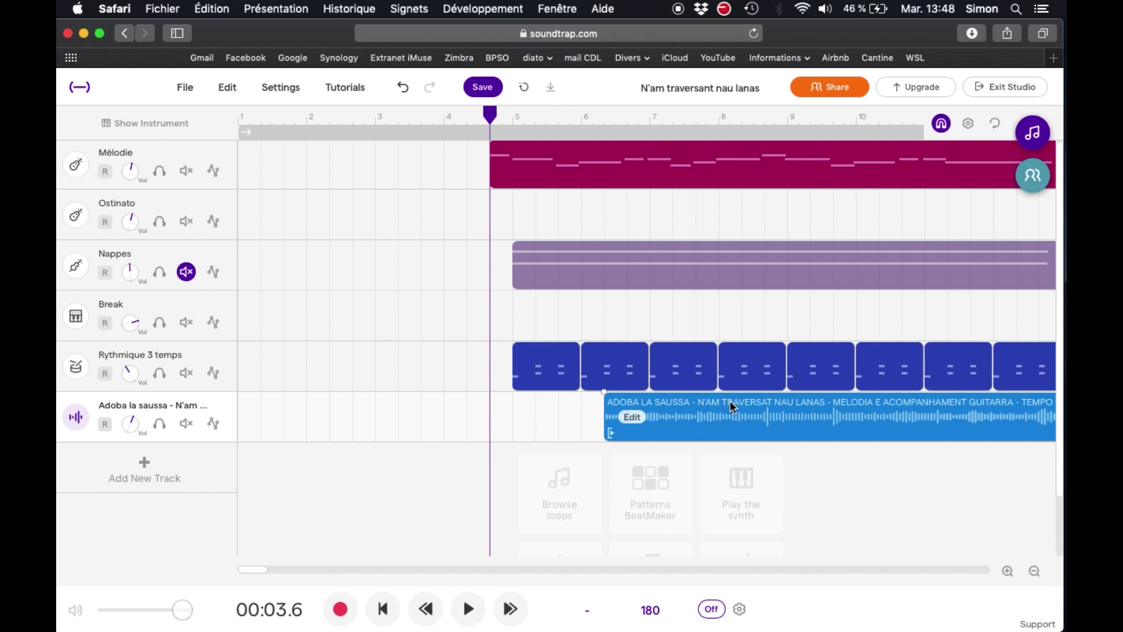
pyautogui.moveTo(730, 404); pyautogui.dragTo(621, 416)
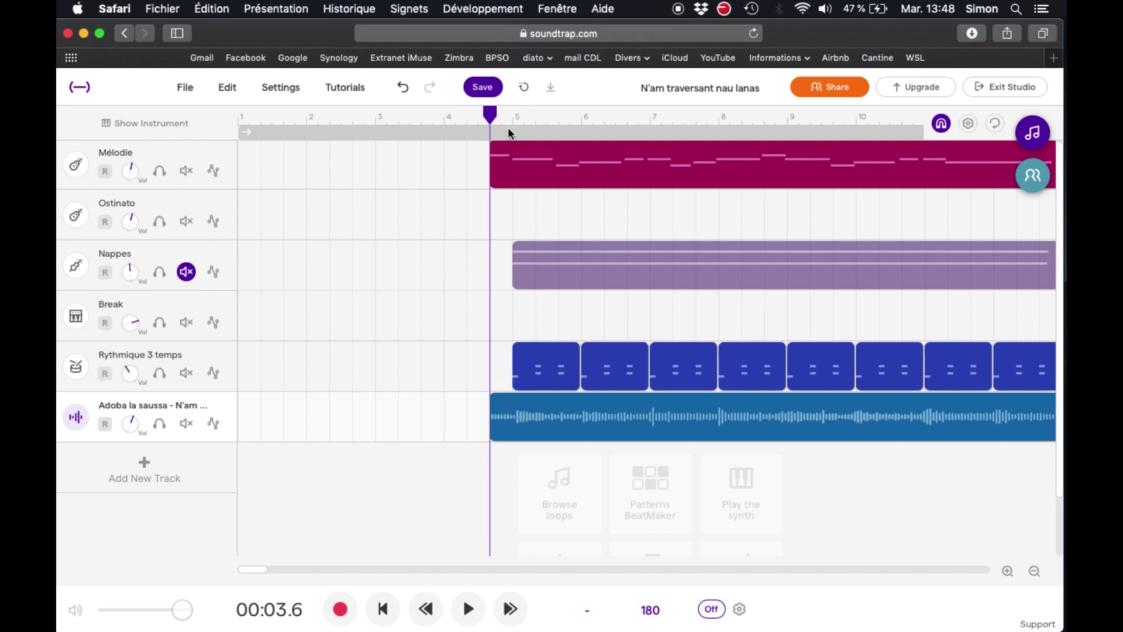
# Step: Play the song from about 2.6 seconds, muting and unmuting the Mélodie and Rythmique 3 temps tracks to compare them with the imported audio
pyautogui.click(1032, 572)
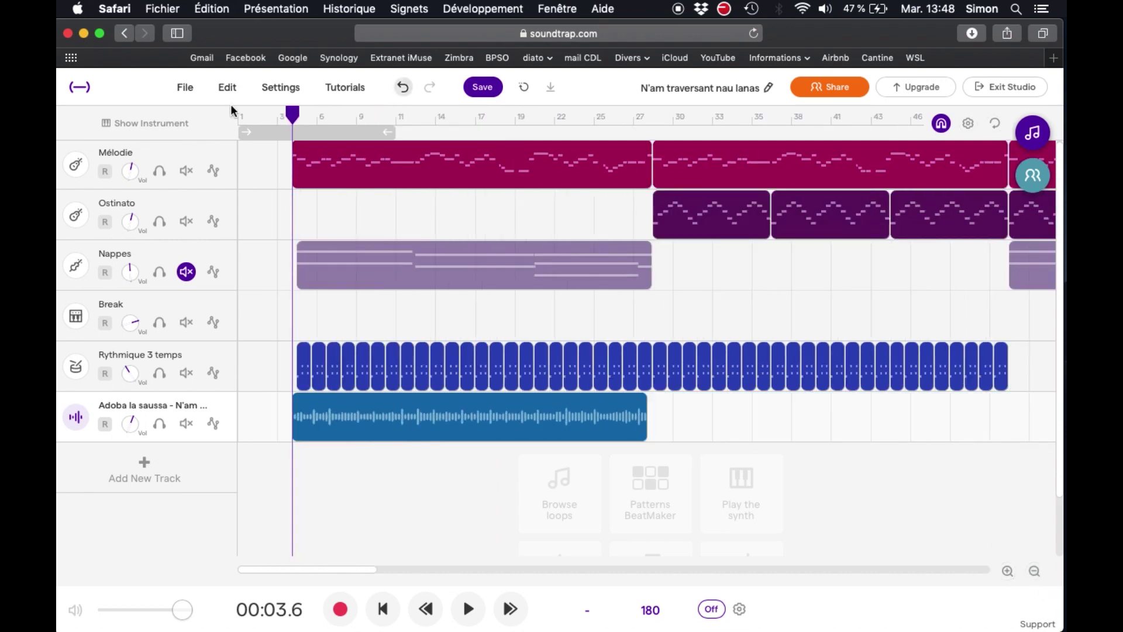
pyautogui.click(276, 116)
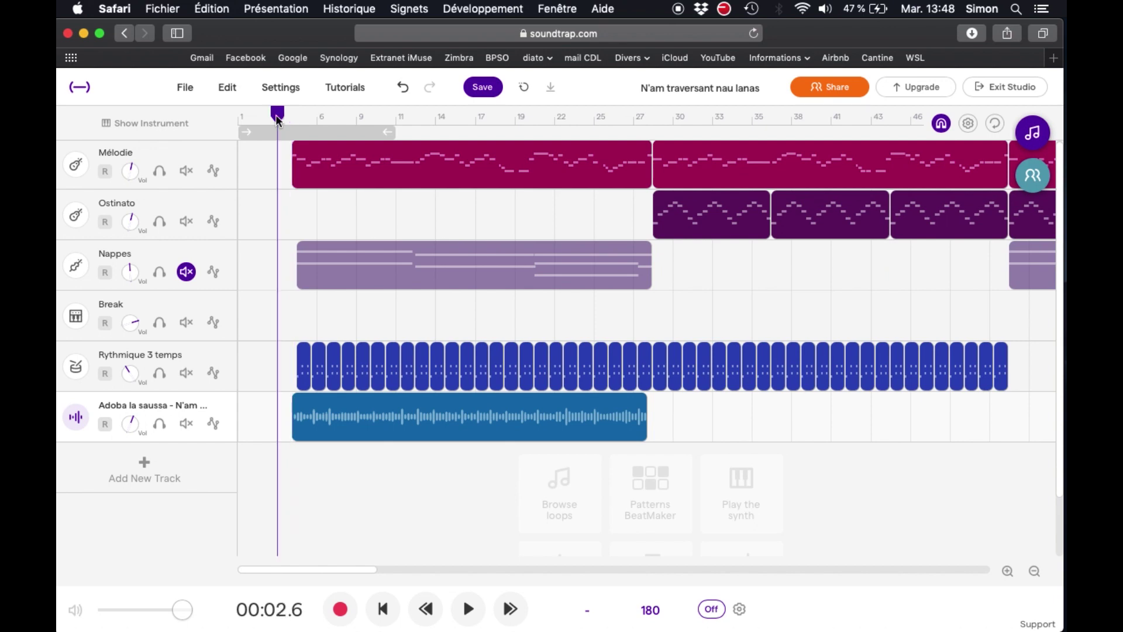
pyautogui.press('space')
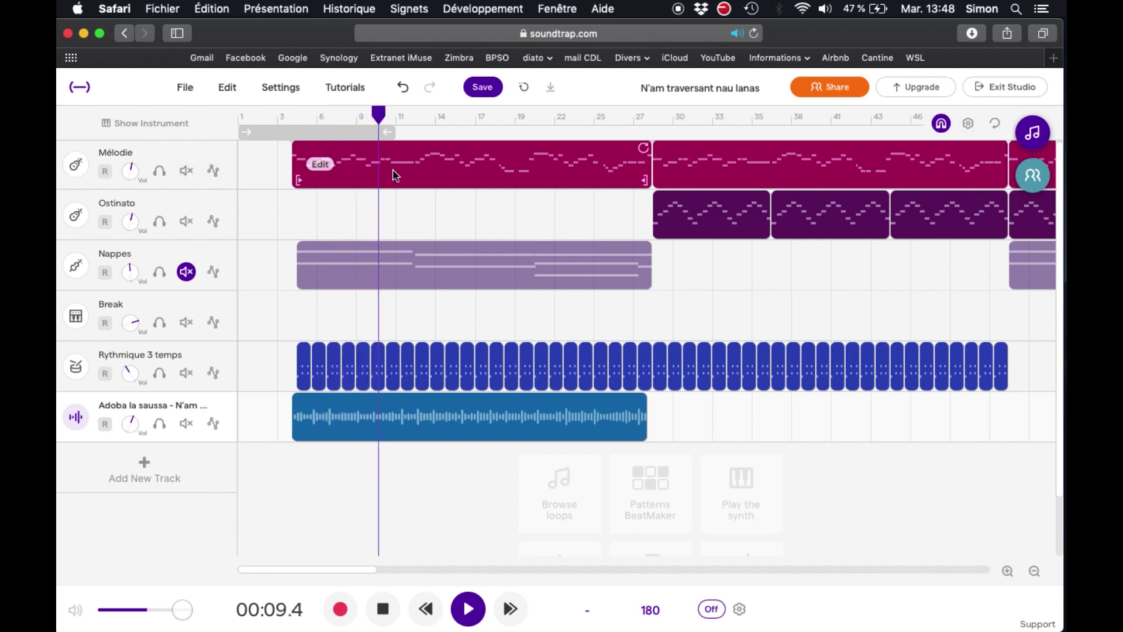
pyautogui.click(186, 171)
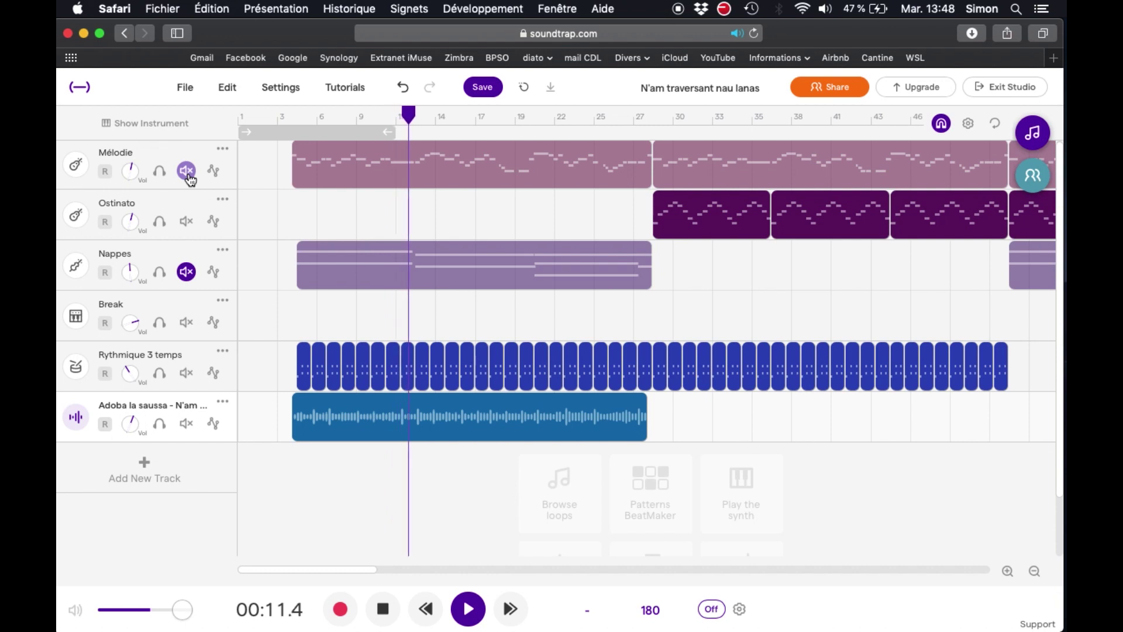
pyautogui.click(186, 373)
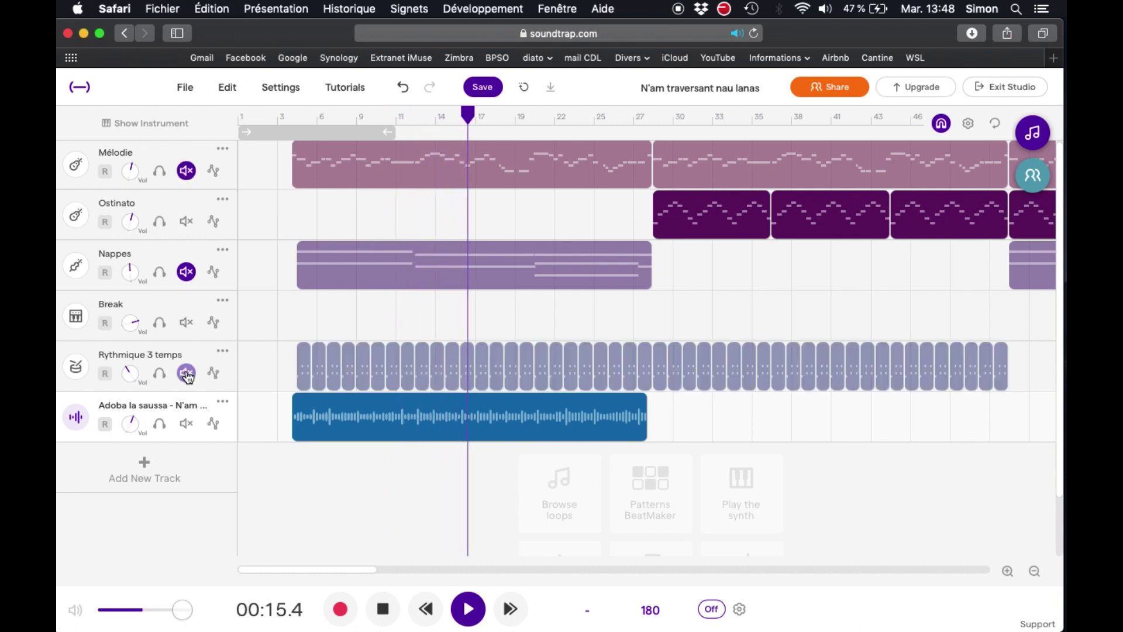
pyautogui.click(186, 373)
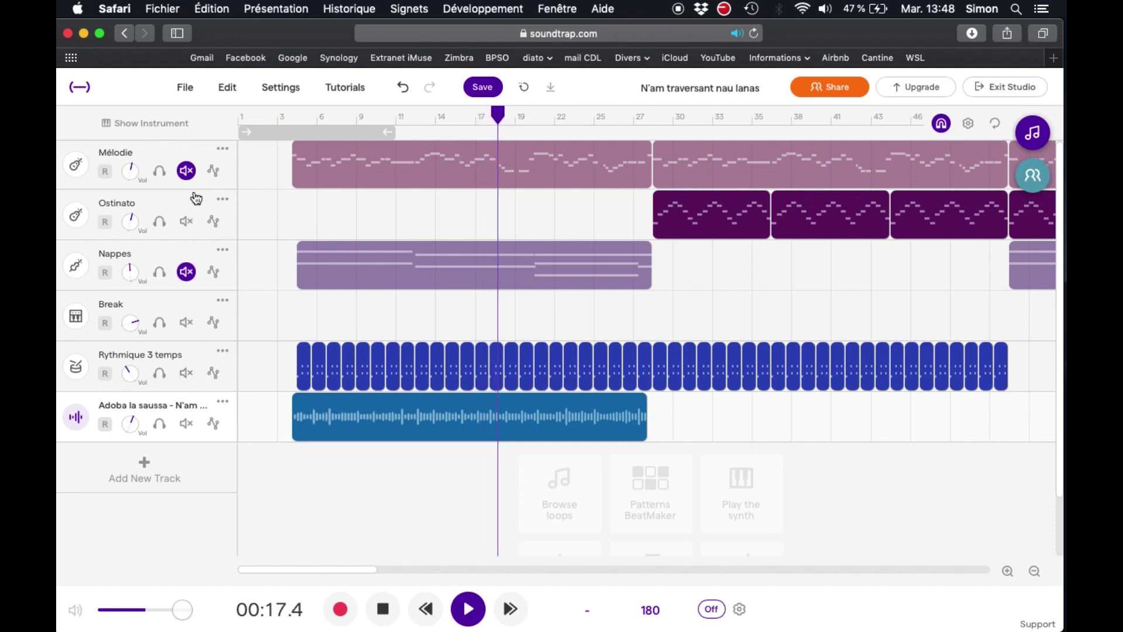
pyautogui.click(187, 172)
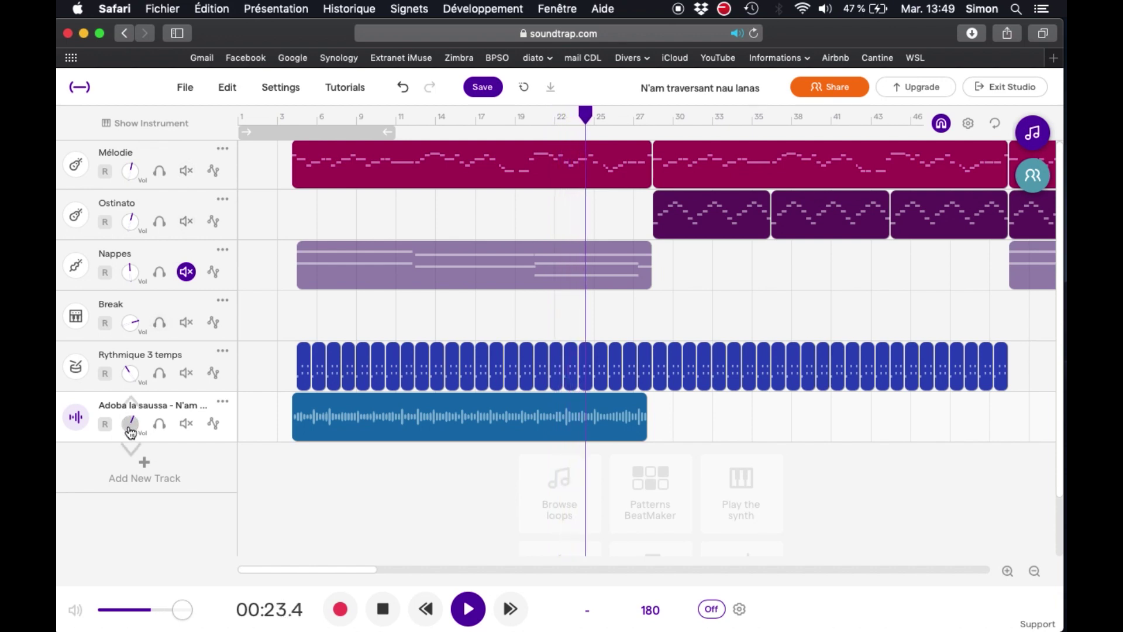
# Step: Raise the volume of the imported Adoba la saussa audio track during playback
pyautogui.moveTo(131, 427)
pyautogui.moveTo(131, 427); pyautogui.dragTo(131, 351)
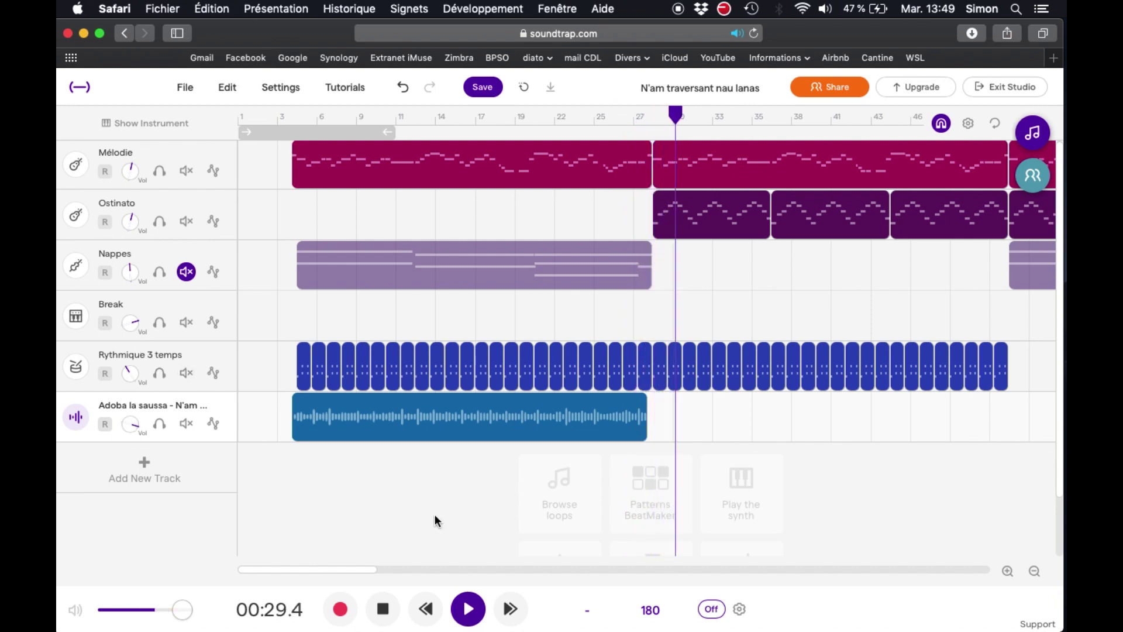
# Step: Stop playback and copy the imported Adoba la saussa audio clip
pyautogui.press('space')
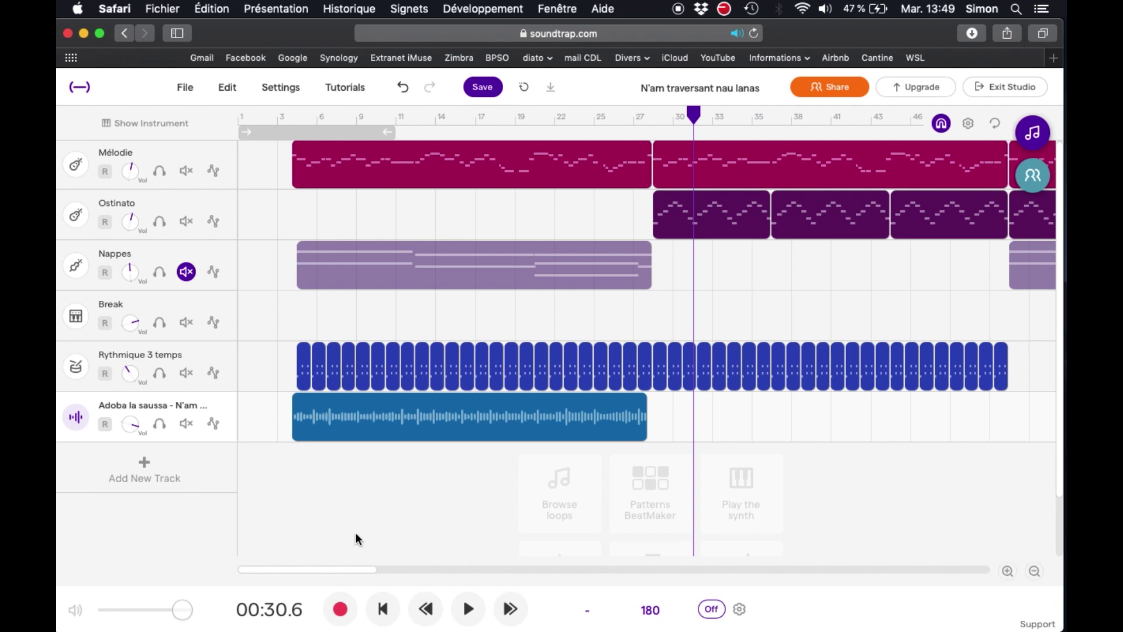
pyautogui.moveTo(410, 437)
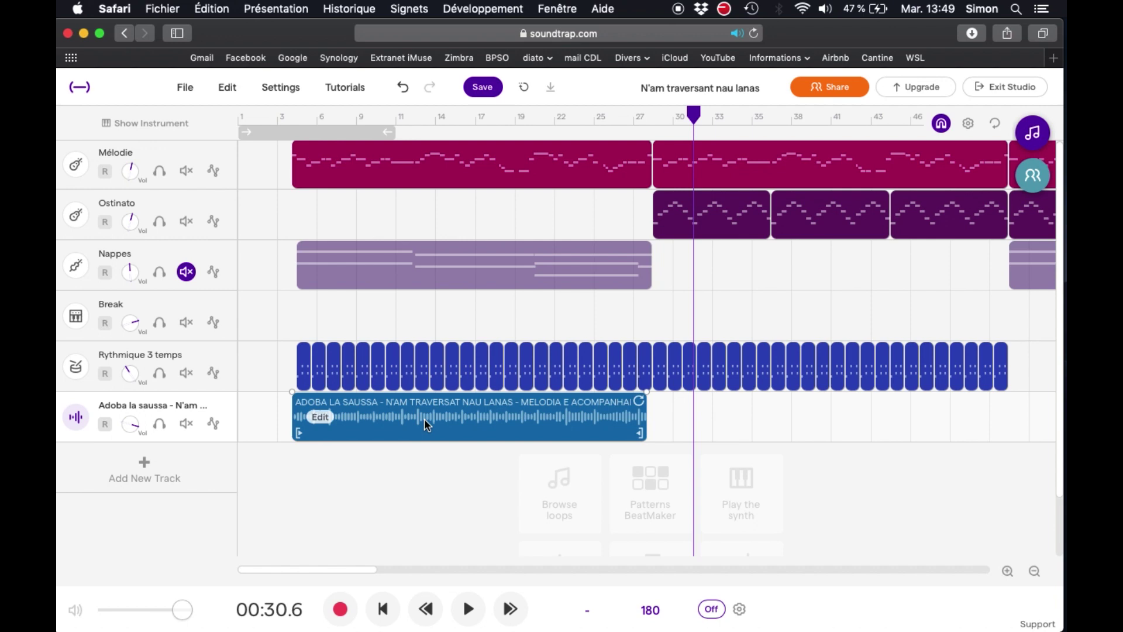
pyautogui.rightClick(424, 420)
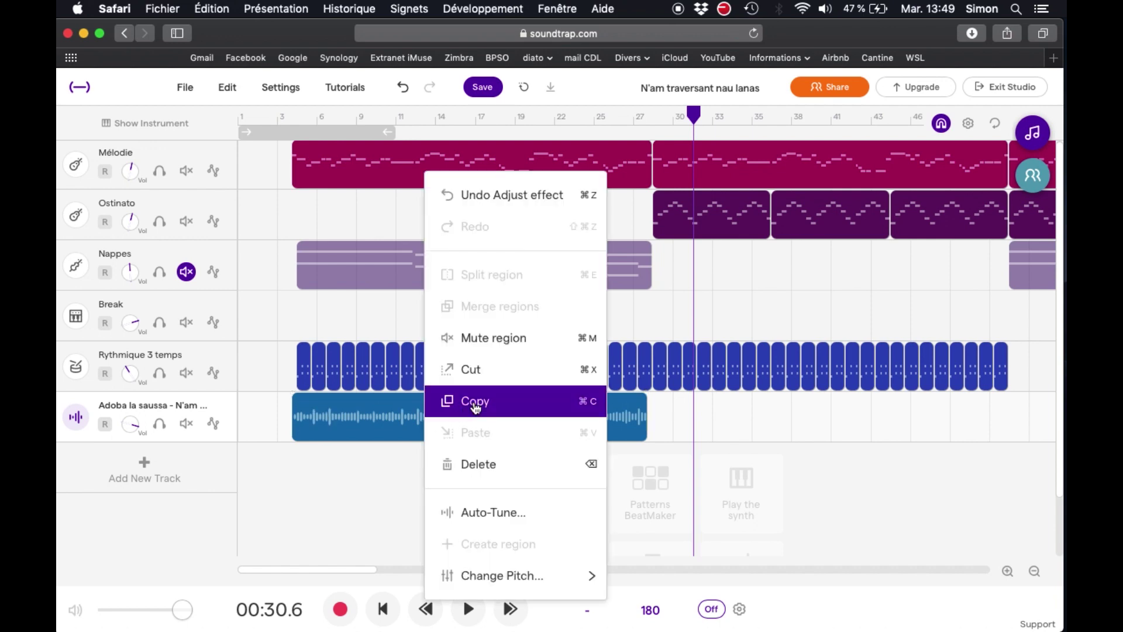
pyautogui.click(474, 404)
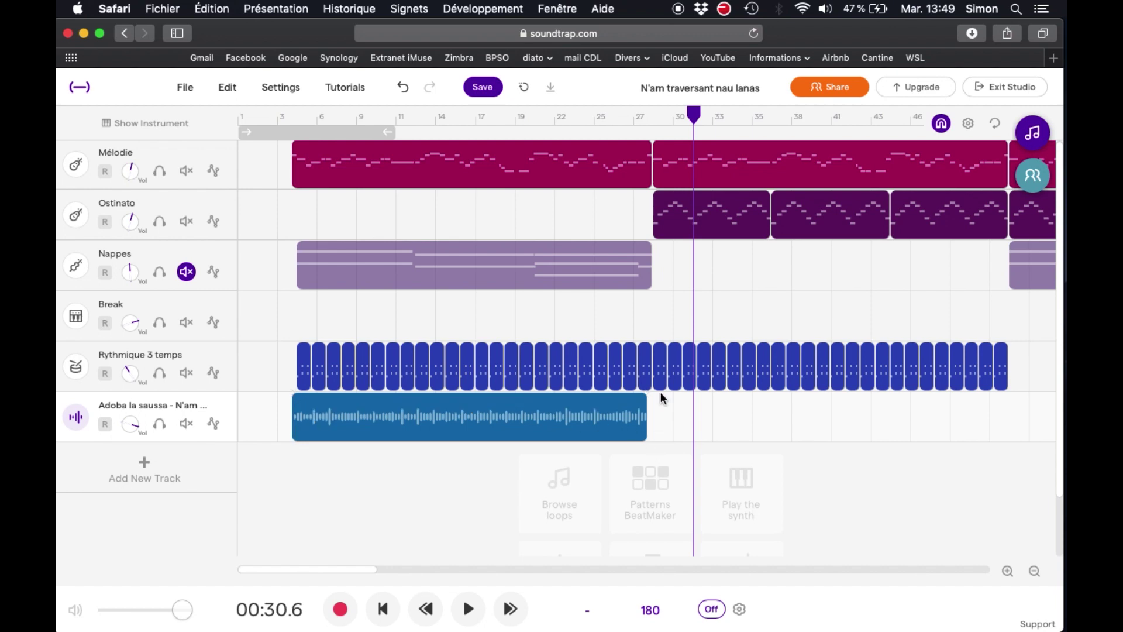
# Step: Position the playhead exactly at the end of the imported audio clip, at 00:27.6, and paste the copy there on the same track
pyautogui.click(650, 115)
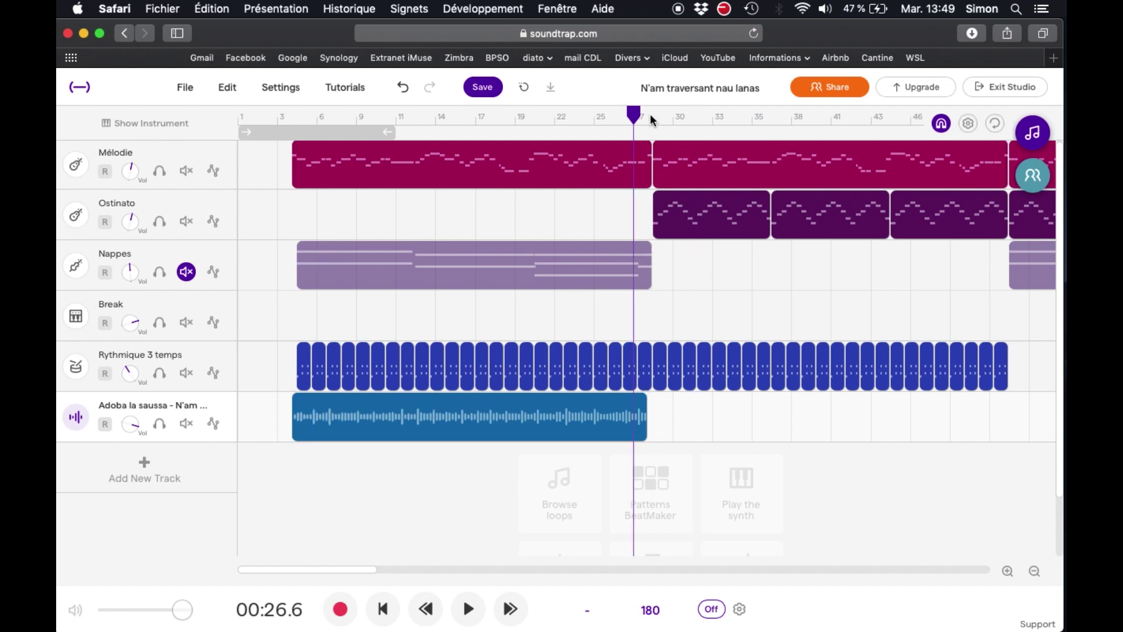
pyautogui.click(658, 115)
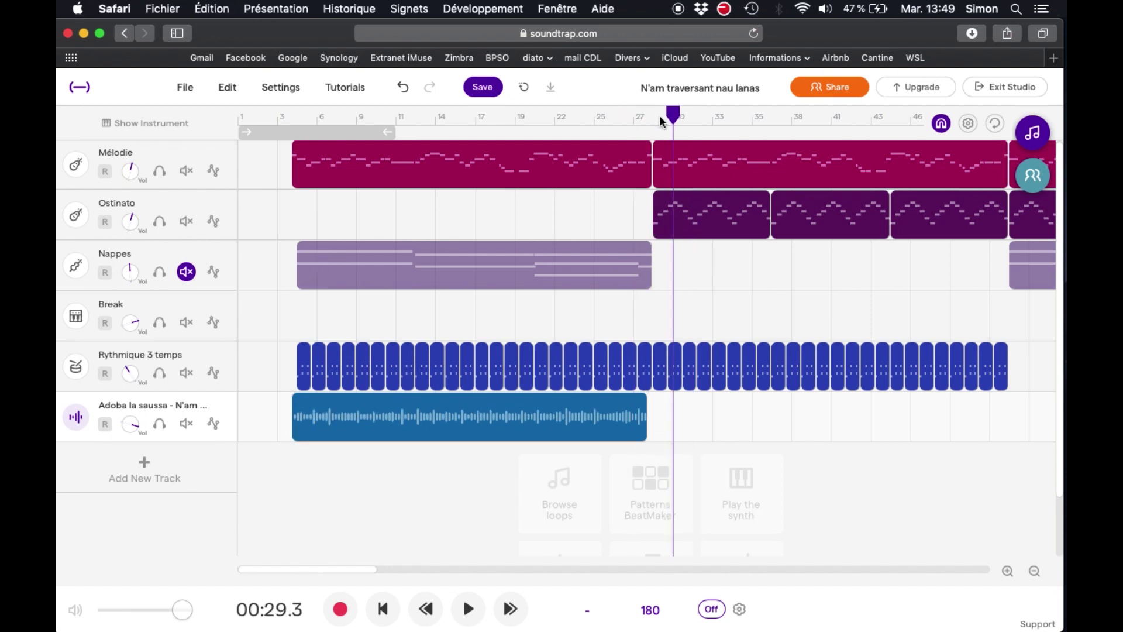
pyautogui.click(1007, 571)
pyautogui.click(1007, 571)
pyautogui.click(1007, 571)
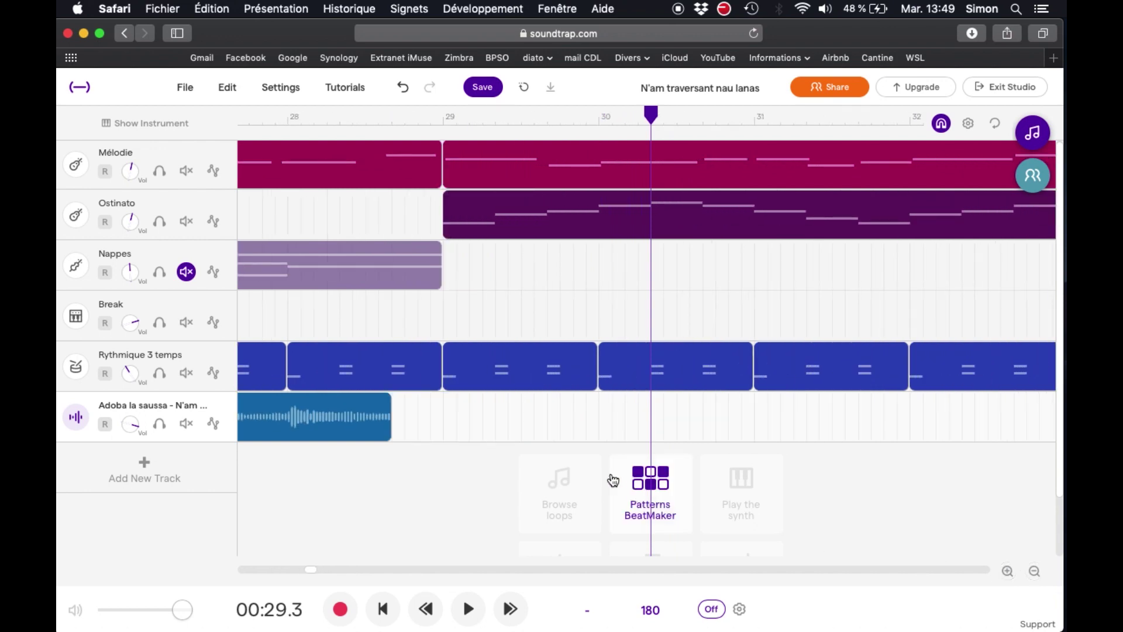
pyautogui.click(392, 418)
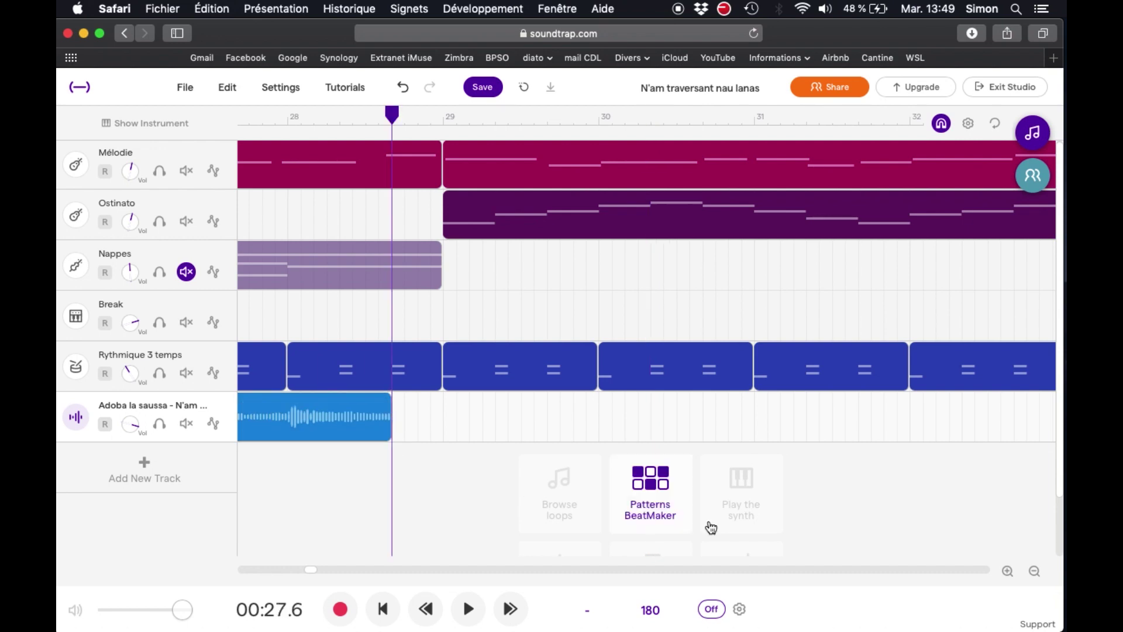
pyautogui.click(1007, 571)
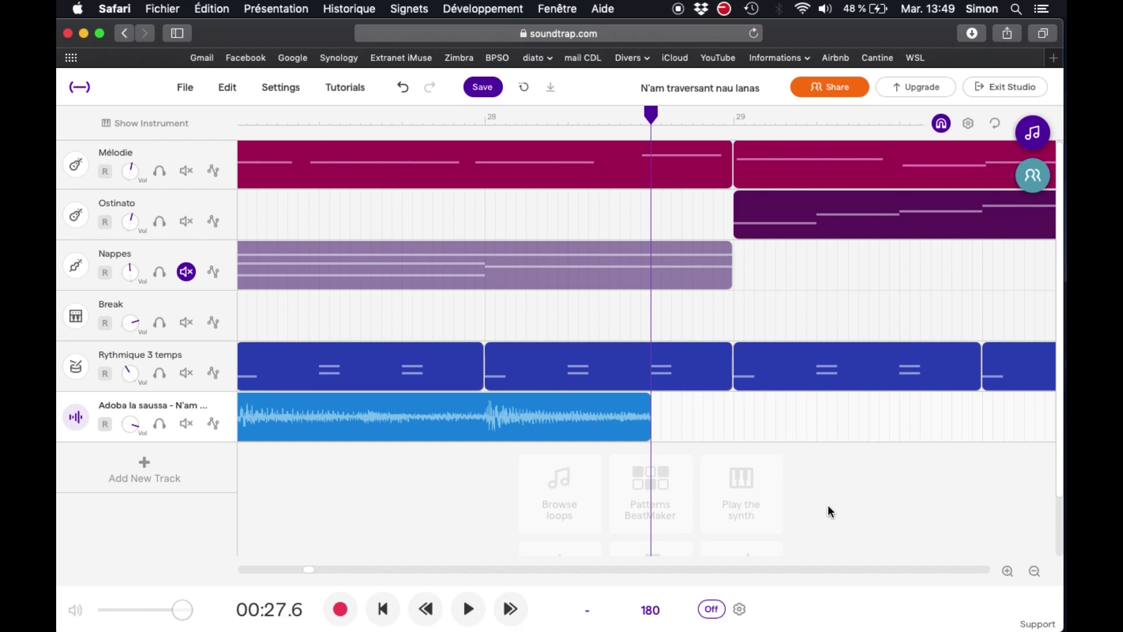
pyautogui.moveTo(652, 420)
pyautogui.rightClick(654, 419)
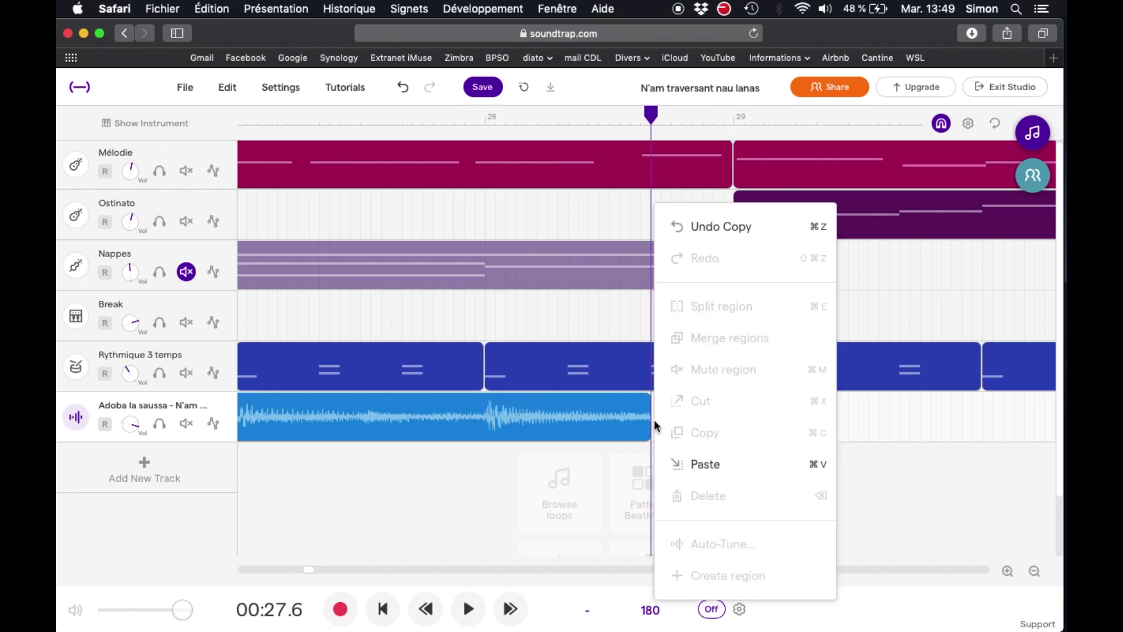
pyautogui.click(736, 468)
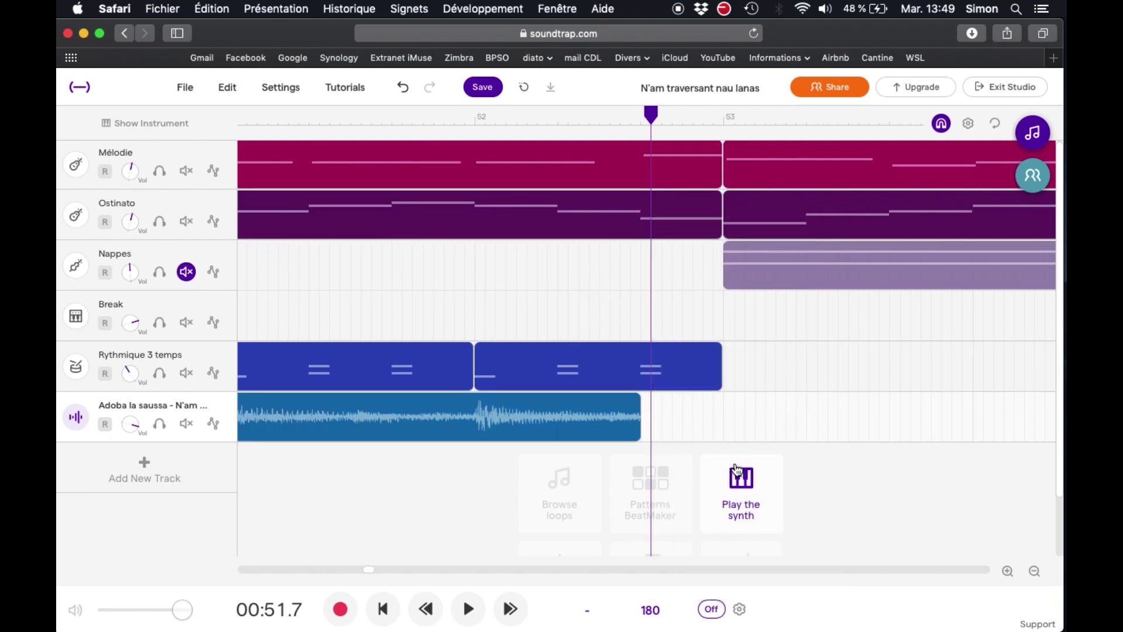
# Step: Examine the junction between the two audio clips before bar 29 and their place in the whole arrangement
pyautogui.scroll(-5, 476, 319)
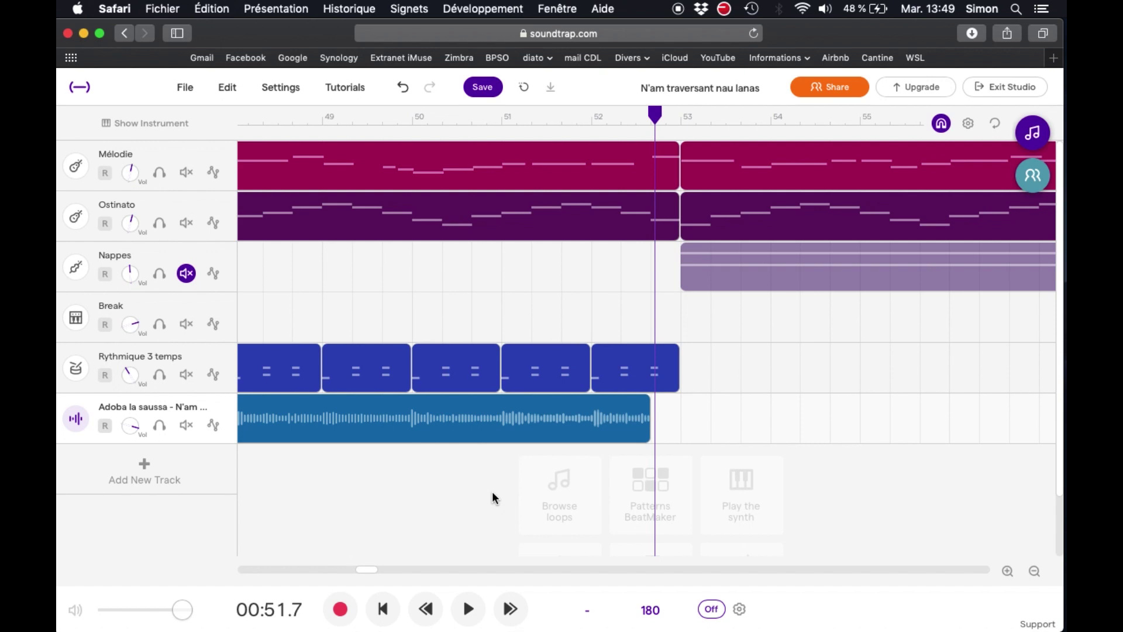
pyautogui.hscroll(-10, 492, 493)
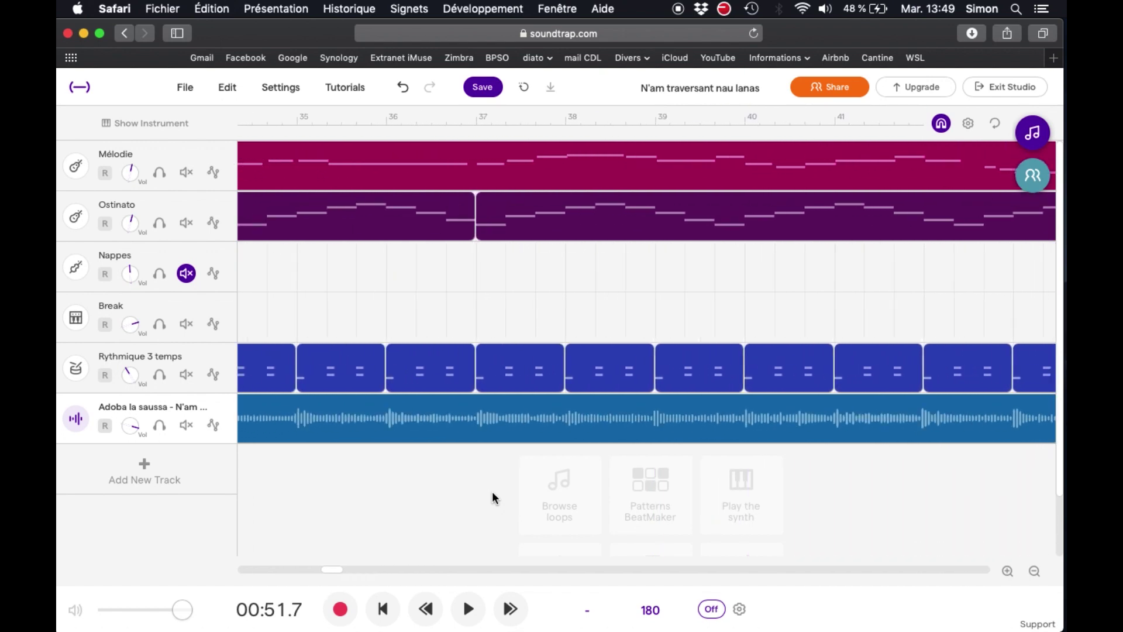
pyautogui.hscroll(-10, 492, 490)
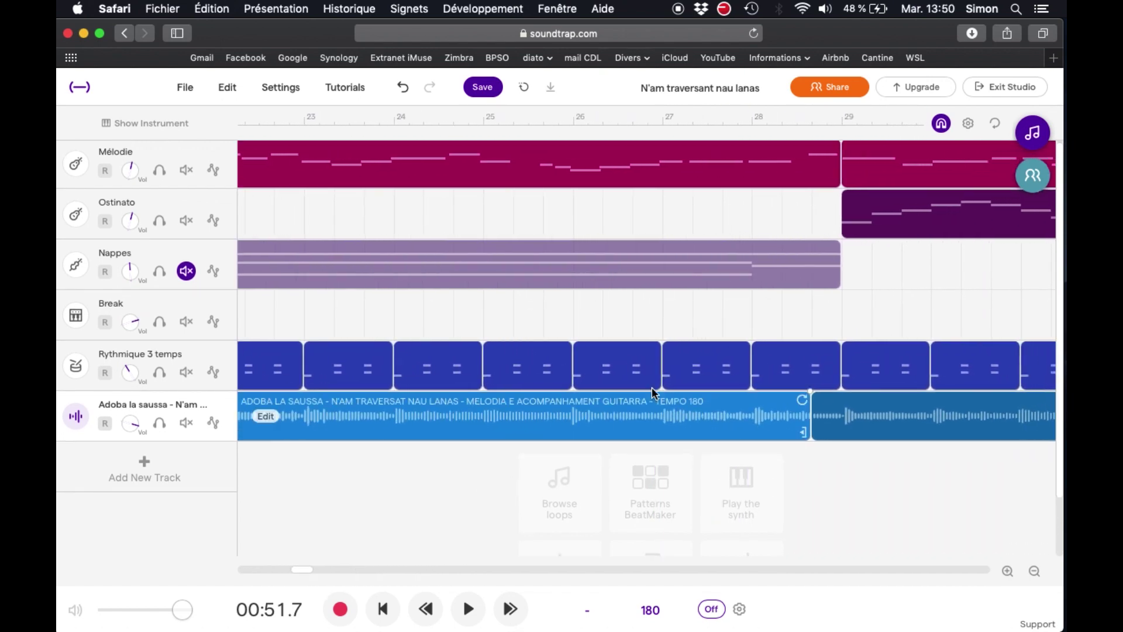
pyautogui.click(825, 117)
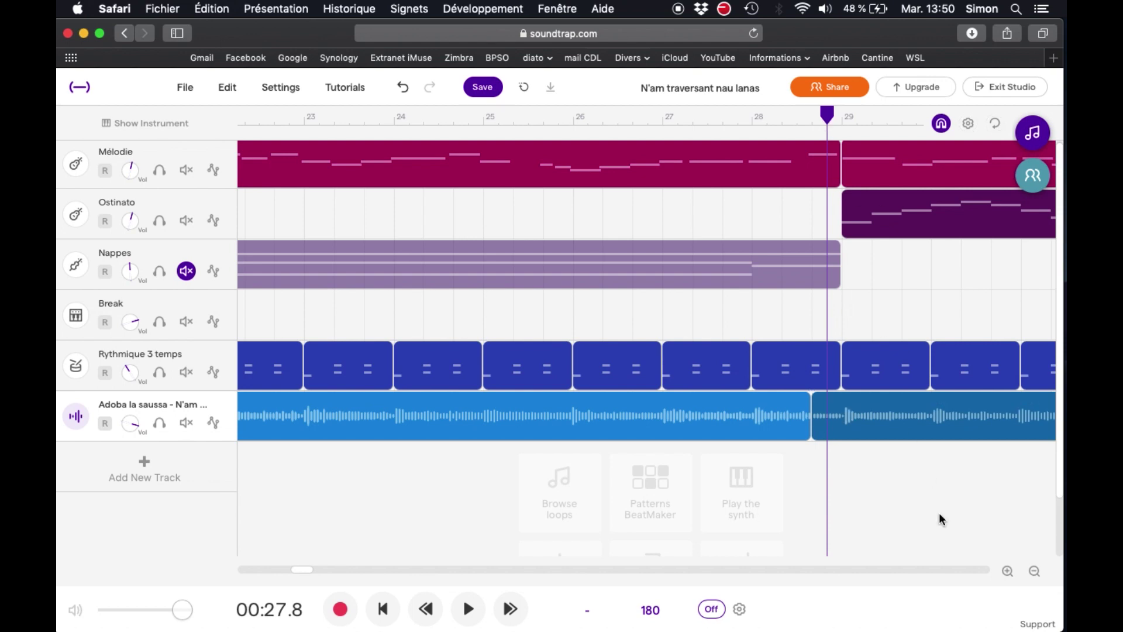
pyautogui.click(1006, 567)
pyautogui.click(1006, 568)
pyautogui.click(1006, 567)
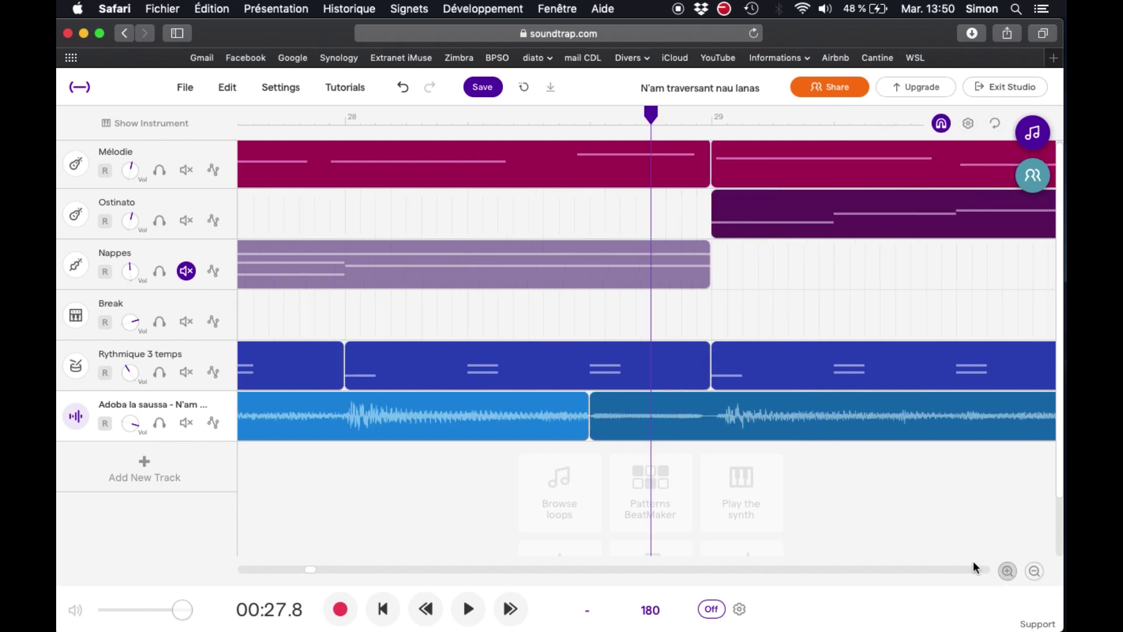
pyautogui.click(1032, 571)
pyautogui.click(1033, 570)
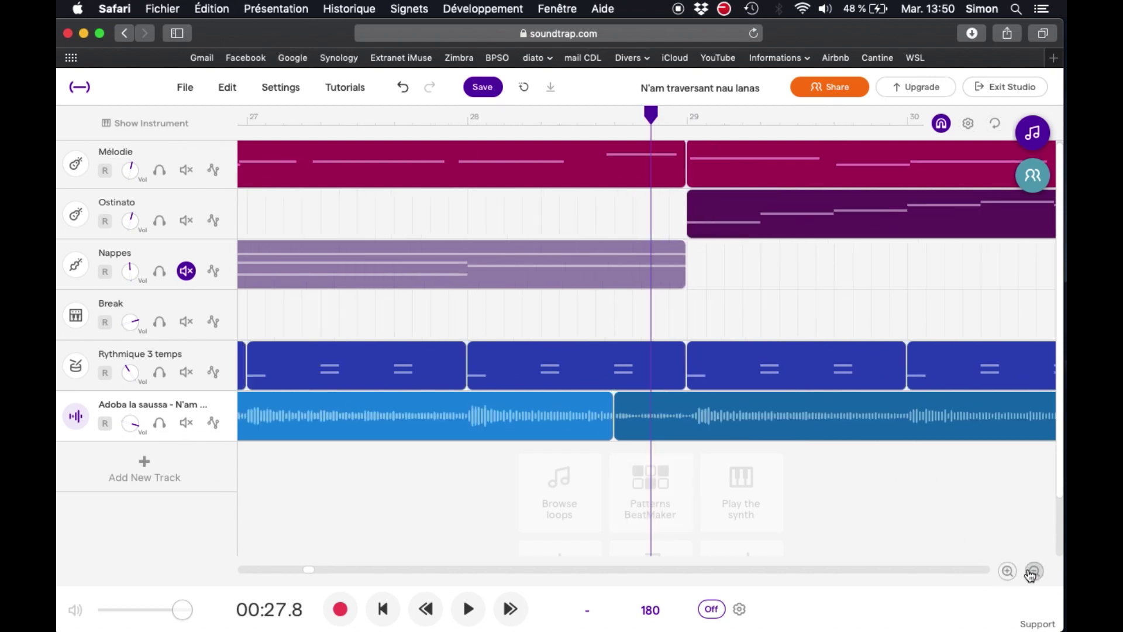
pyautogui.click(1033, 571)
pyautogui.click(1033, 571)
pyautogui.click(1033, 571)
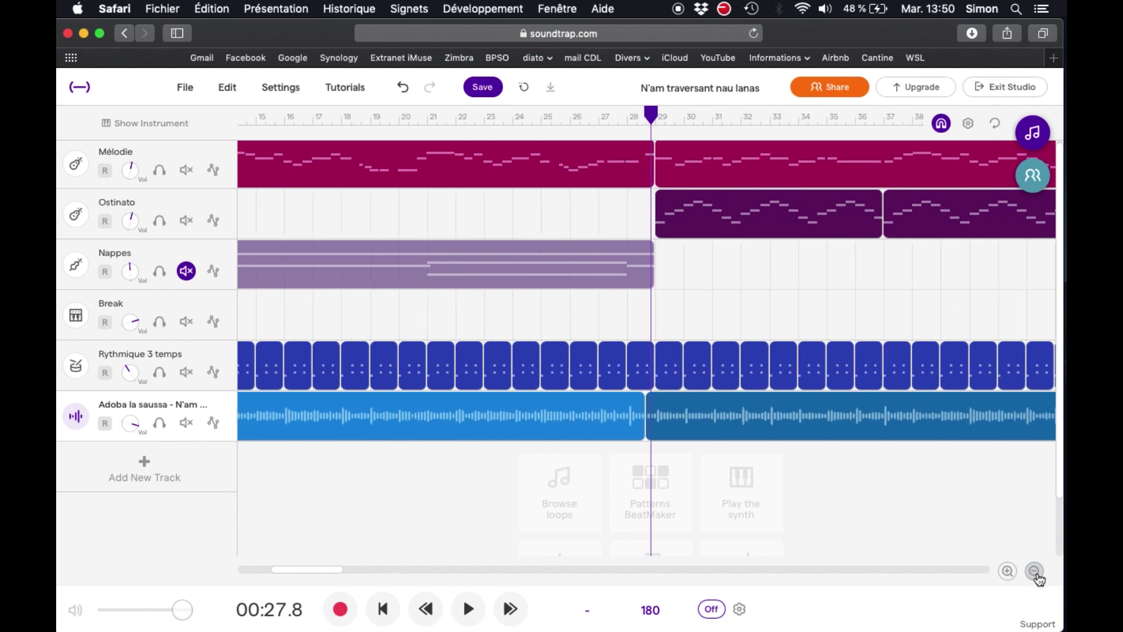
pyautogui.click(1034, 572)
pyautogui.click(1034, 572)
pyautogui.click(1034, 572)
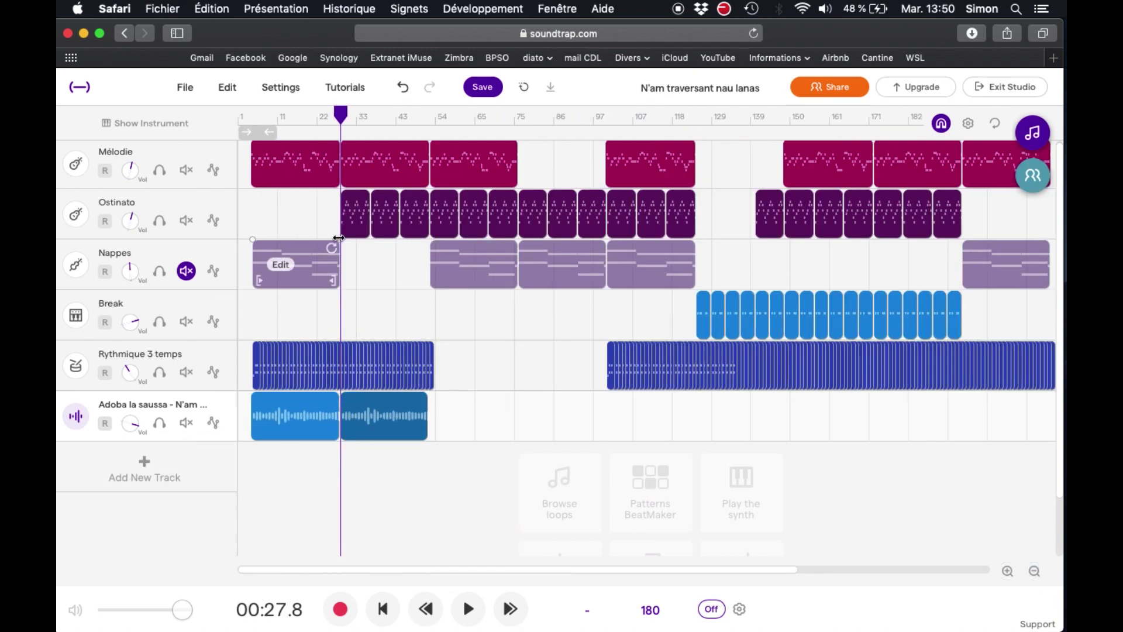
# Step: Play the song from shortly before the junction of the two audio clips, and stop once the second clip is under way
pyautogui.click(319, 121)
pyautogui.press('space')
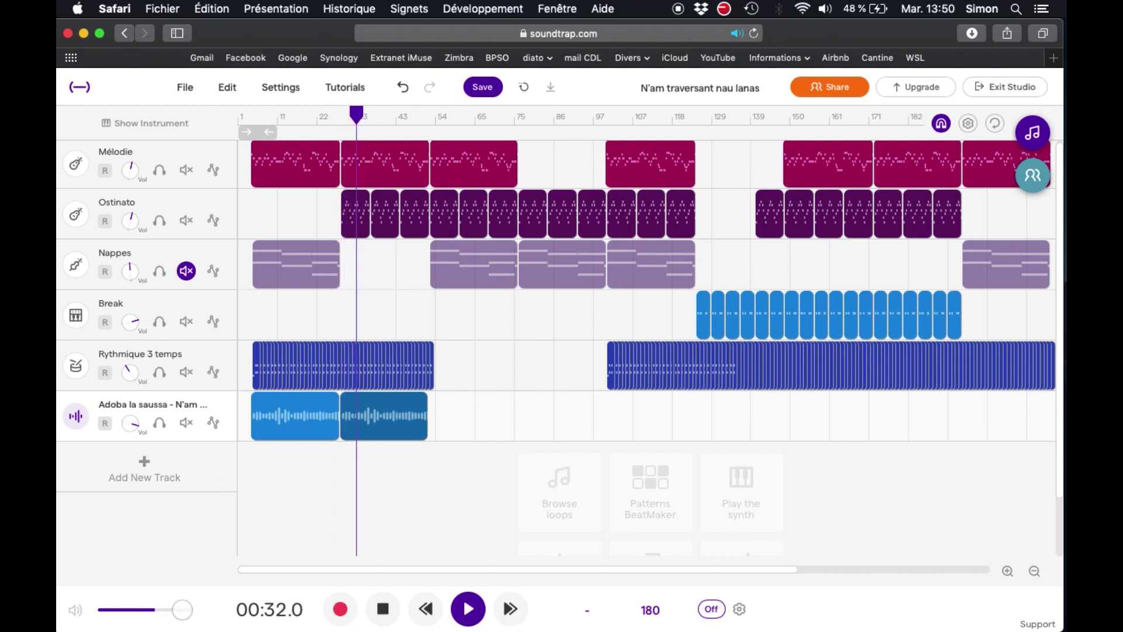
pyautogui.click(463, 598)
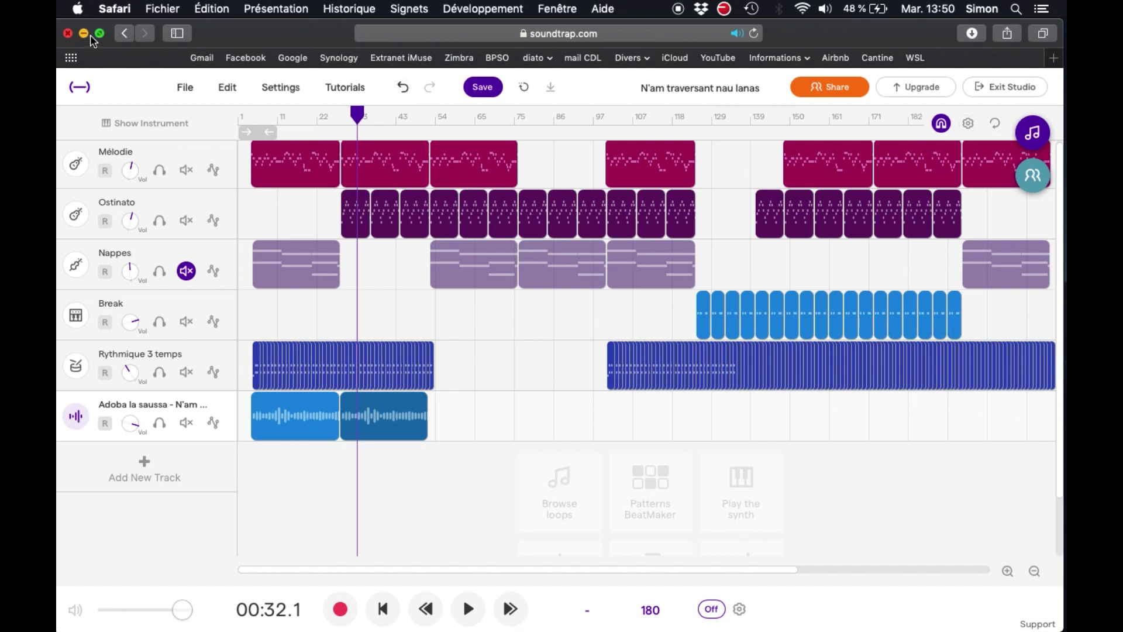
# Step: Close the Soundtrap browser window, leaving the project page without saving, and return to the desktop
pyautogui.click(68, 35)
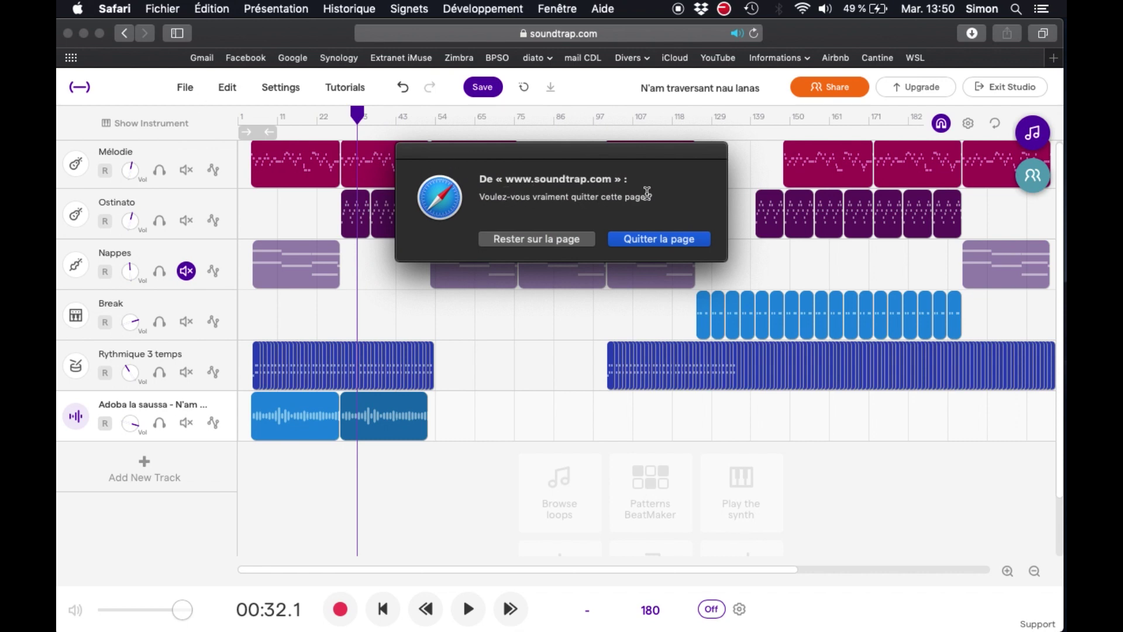
pyautogui.click(646, 241)
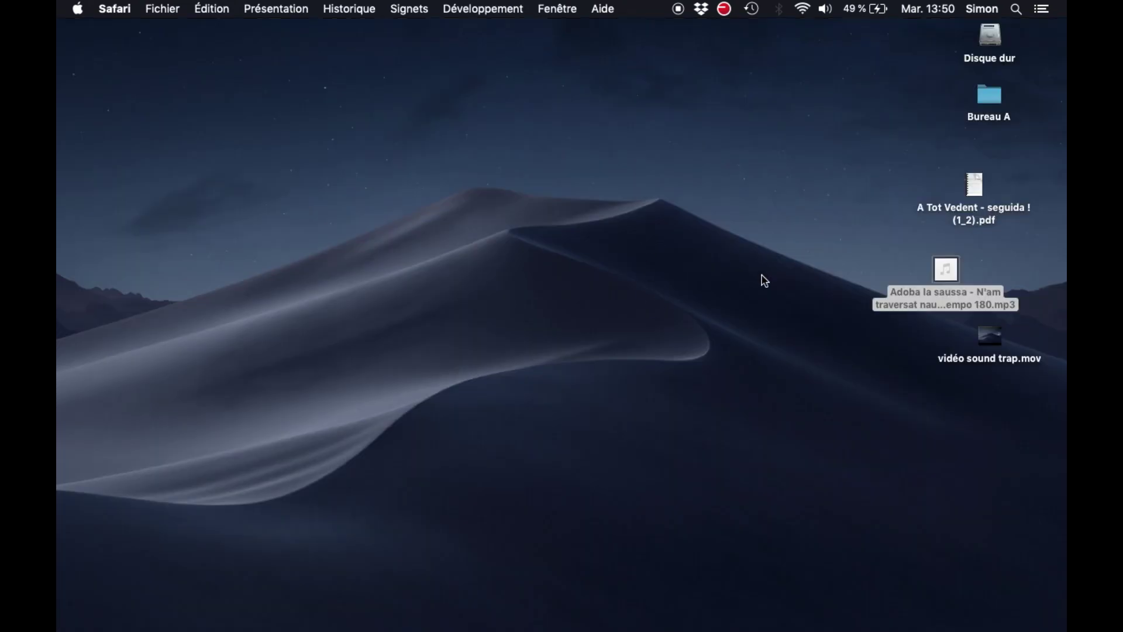
pyautogui.click(712, 225)
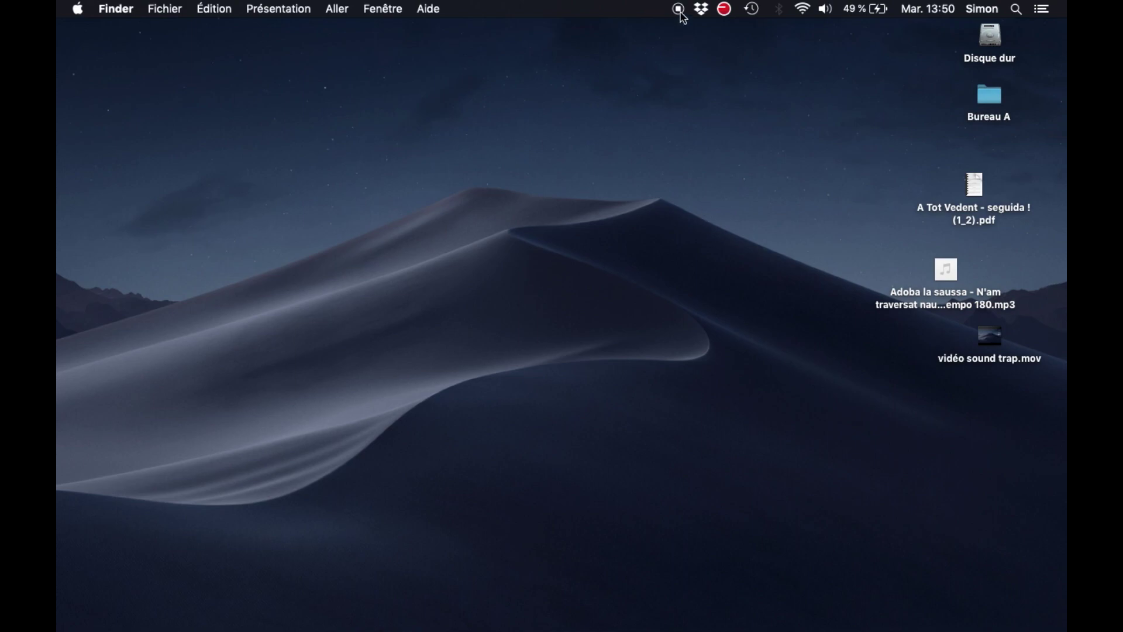